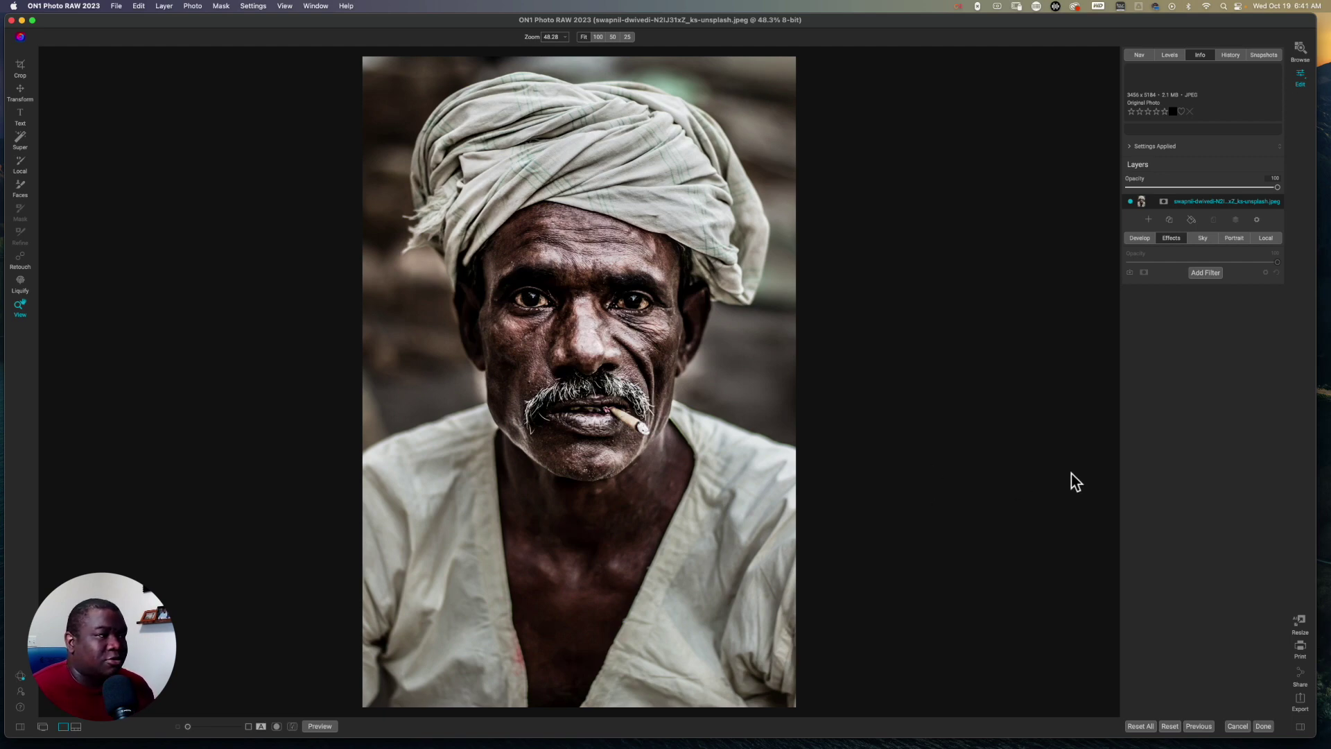
# Apply the Grunge filter at Amount 12 and compare it switched off and on.
pyautogui.click(1207, 273)
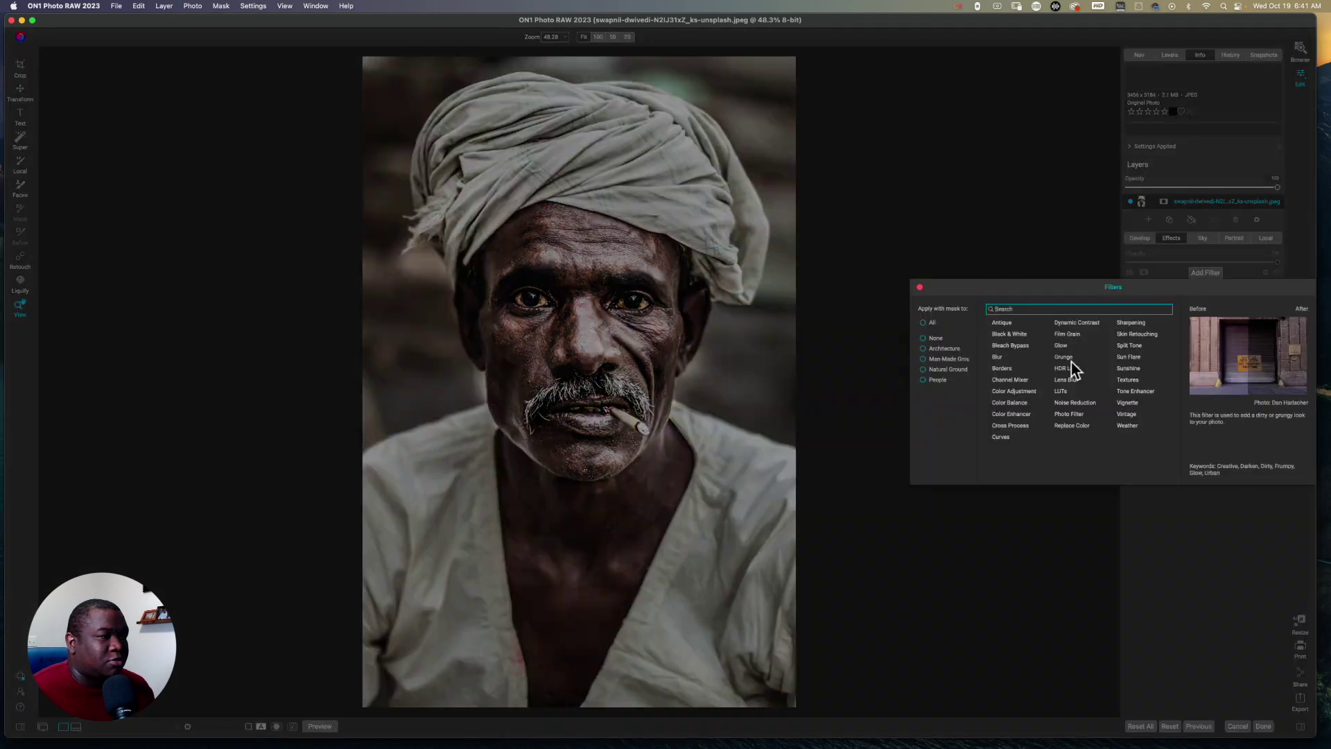
pyautogui.click(1071, 360)
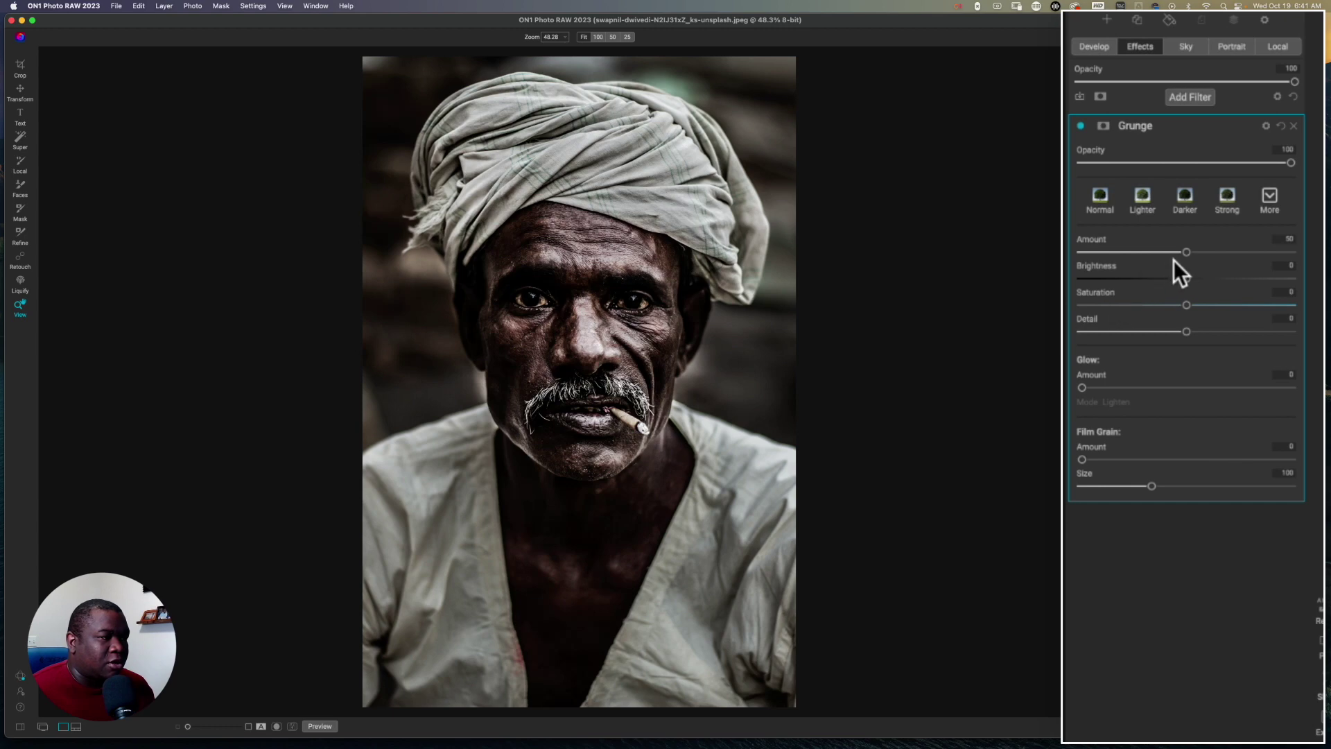
pyautogui.moveTo(1186, 252); pyautogui.dragTo(1106, 252)
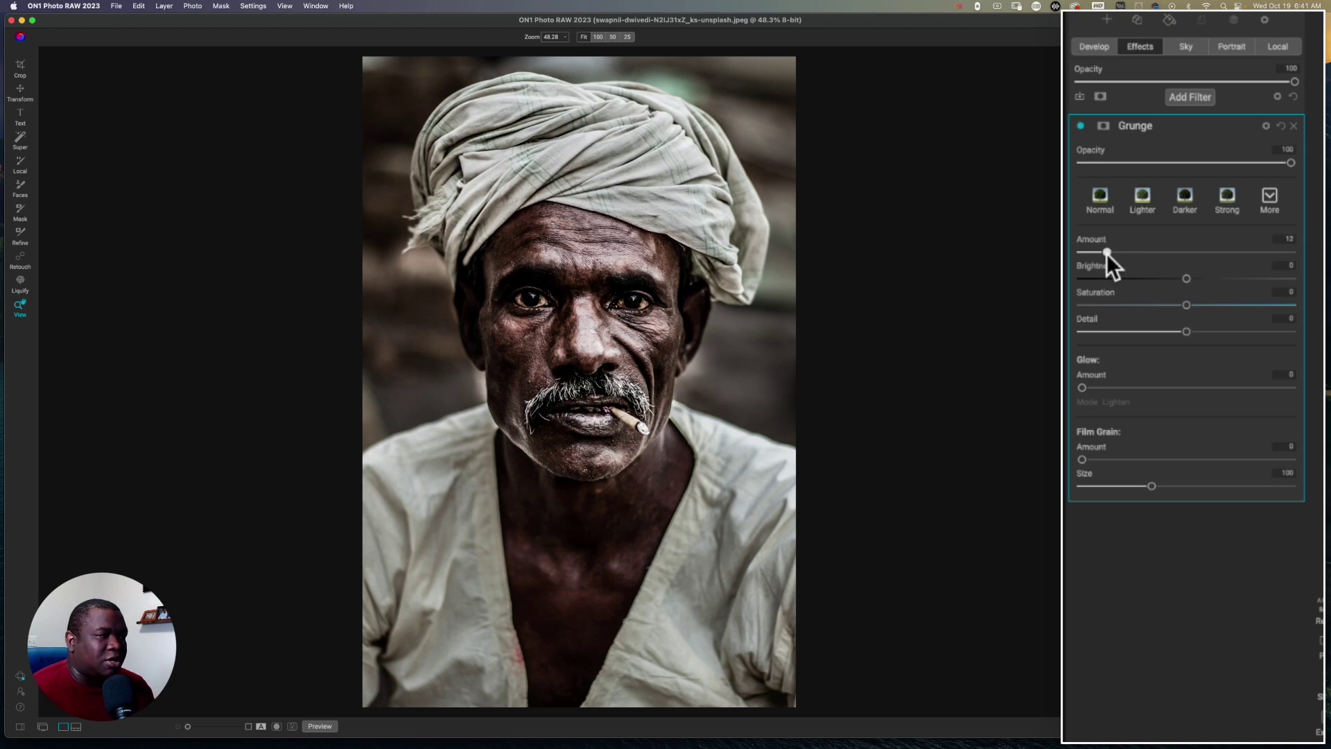
pyautogui.click(1081, 124)
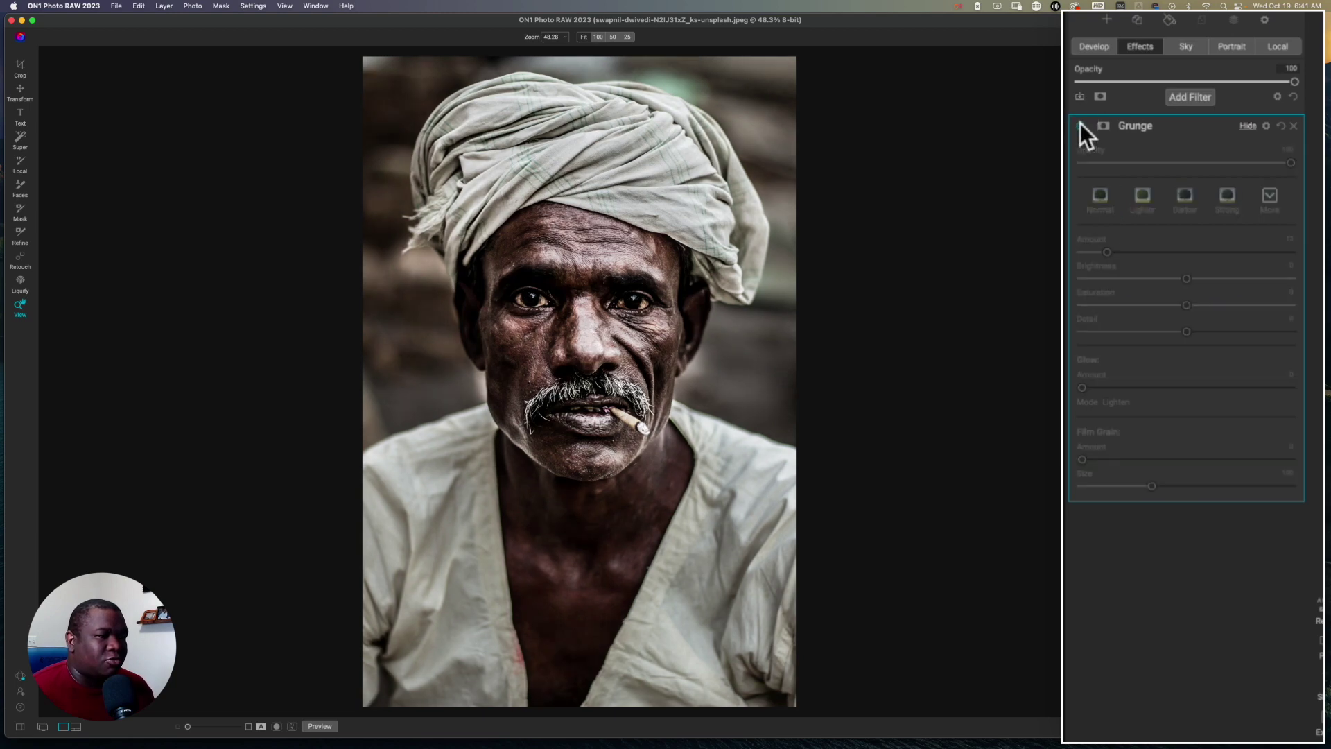
pyautogui.click(1081, 124)
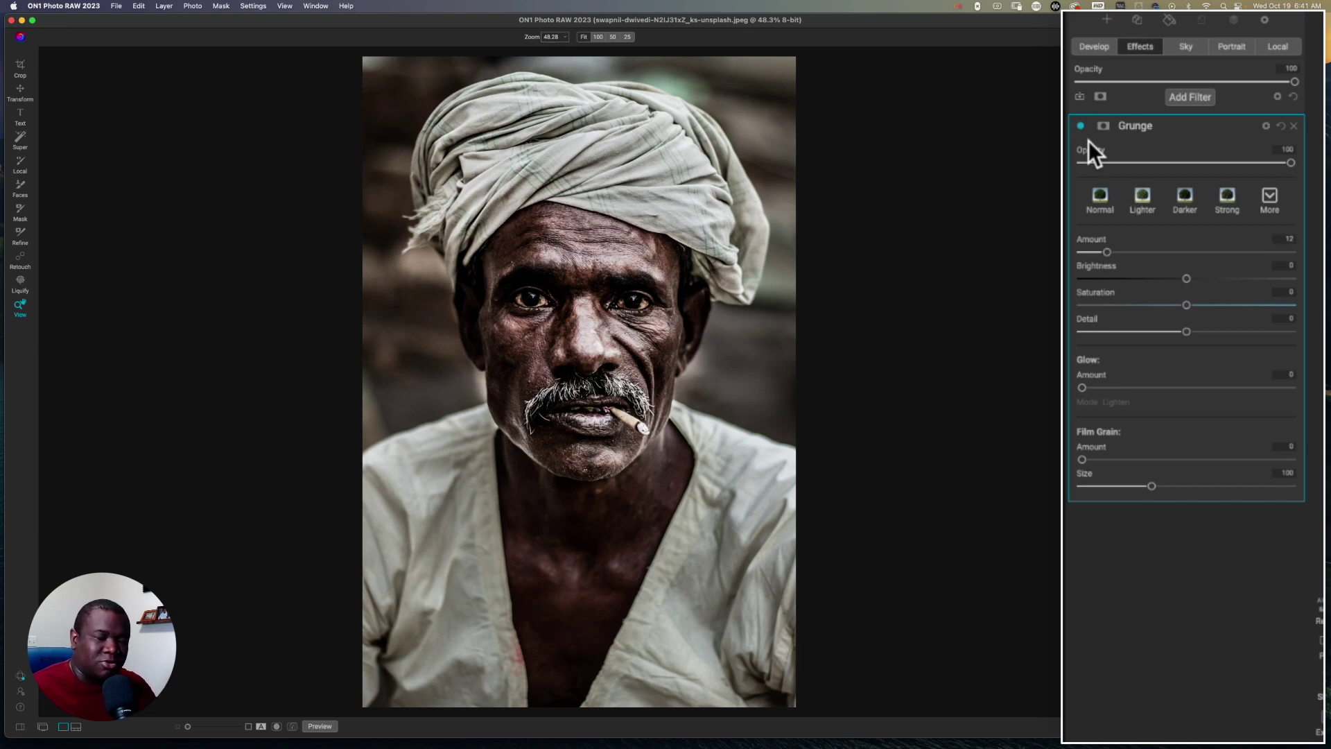
# Set the Grunge filter's Brightness to 8 and Detail to 71.
pyautogui.click(1187, 279)
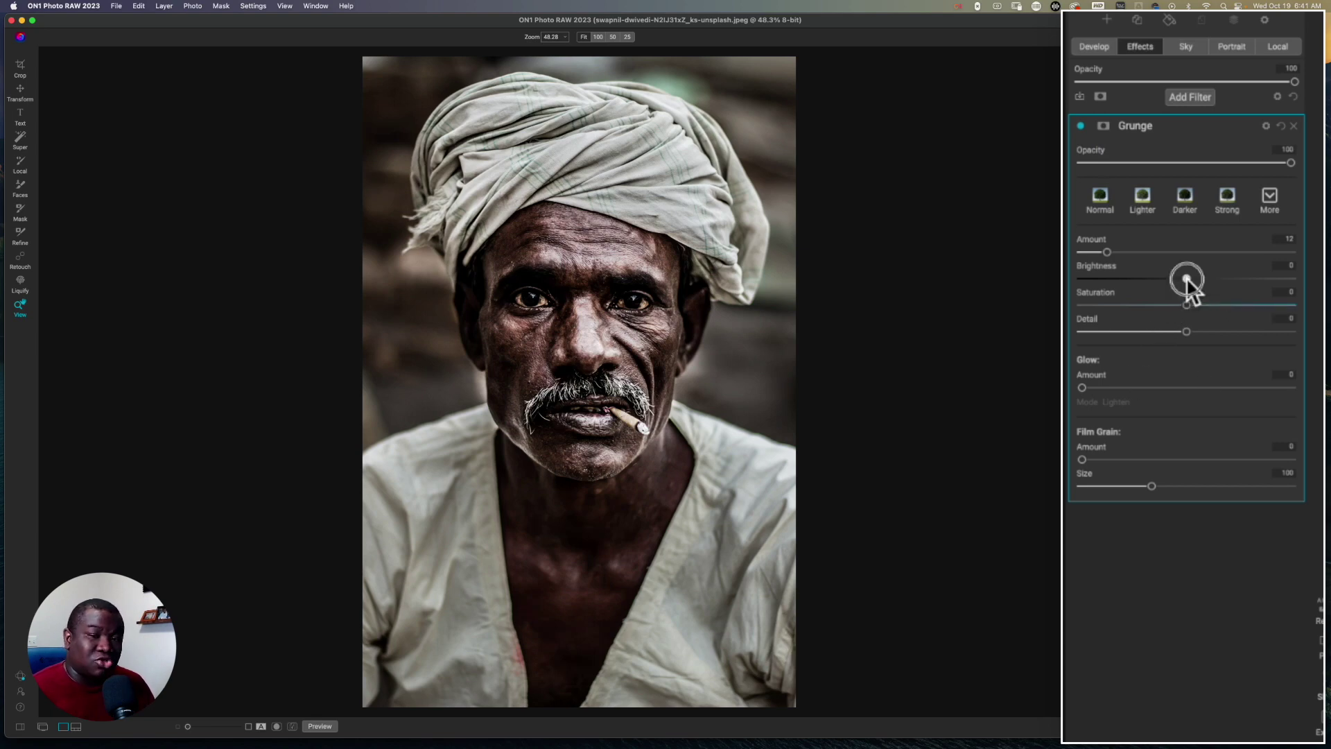
pyautogui.moveTo(1187, 279); pyautogui.dragTo(1225, 282)
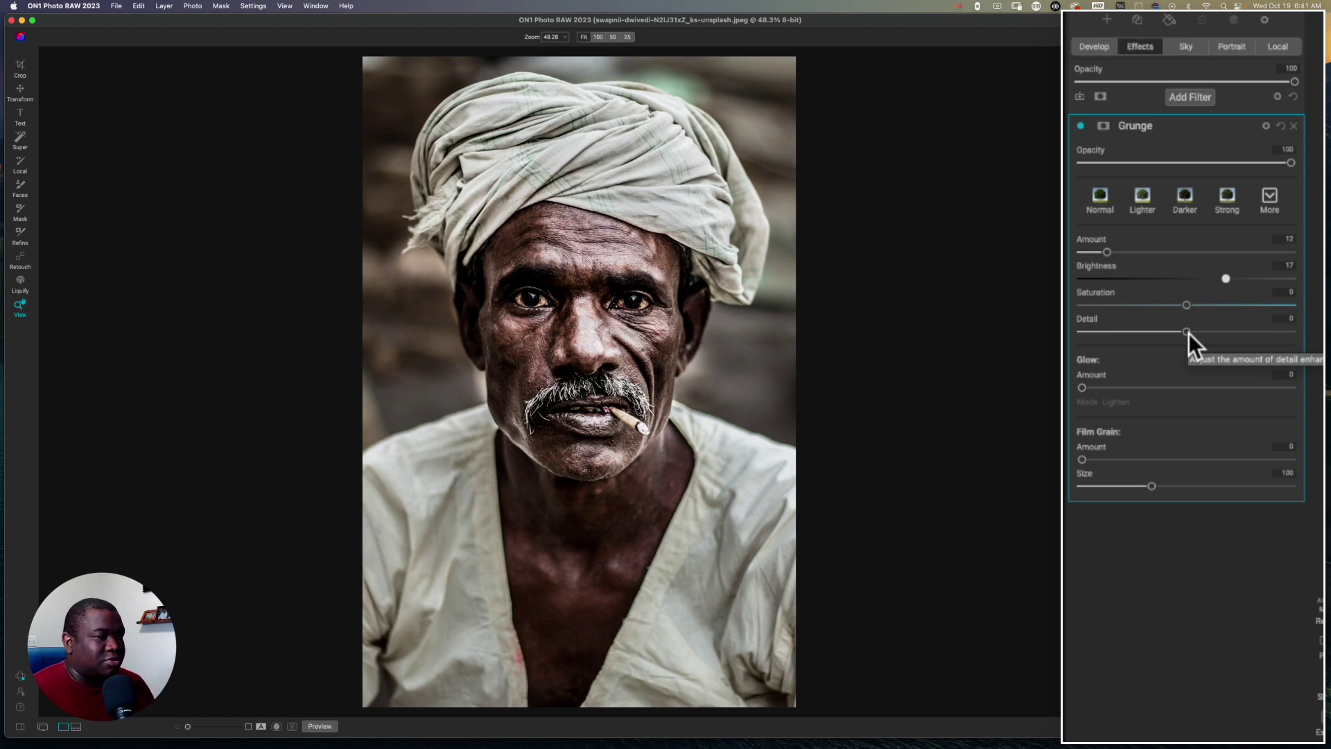
pyautogui.moveTo(1188, 332); pyautogui.dragTo(1235, 339)
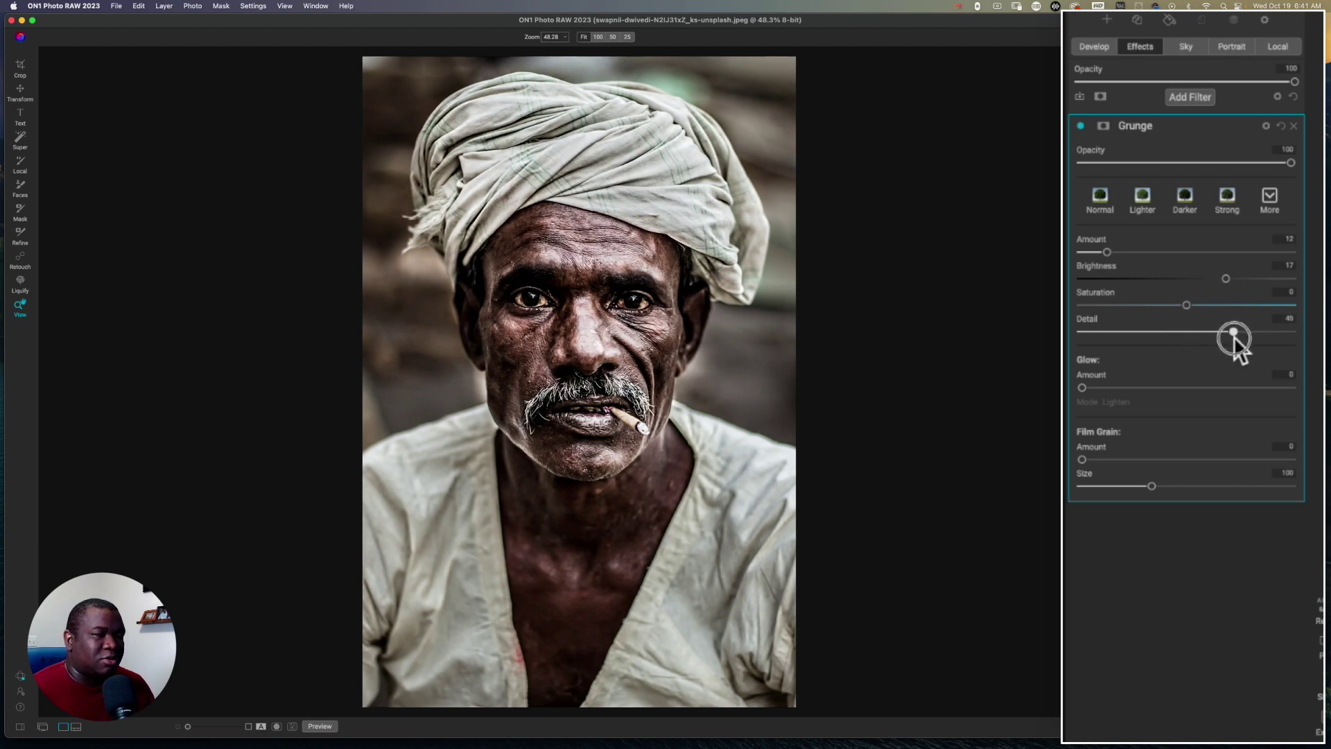
pyautogui.click(1226, 278)
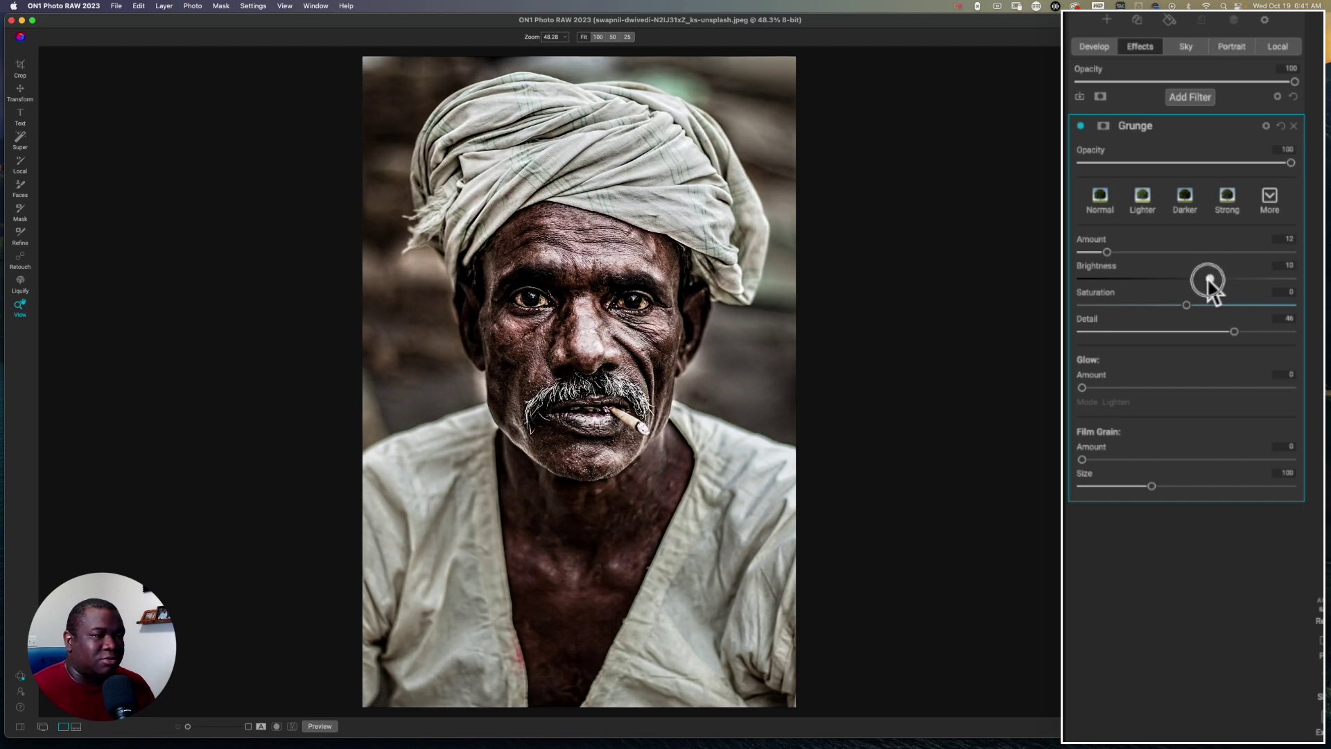
pyautogui.moveTo(1208, 278); pyautogui.dragTo(1205, 279)
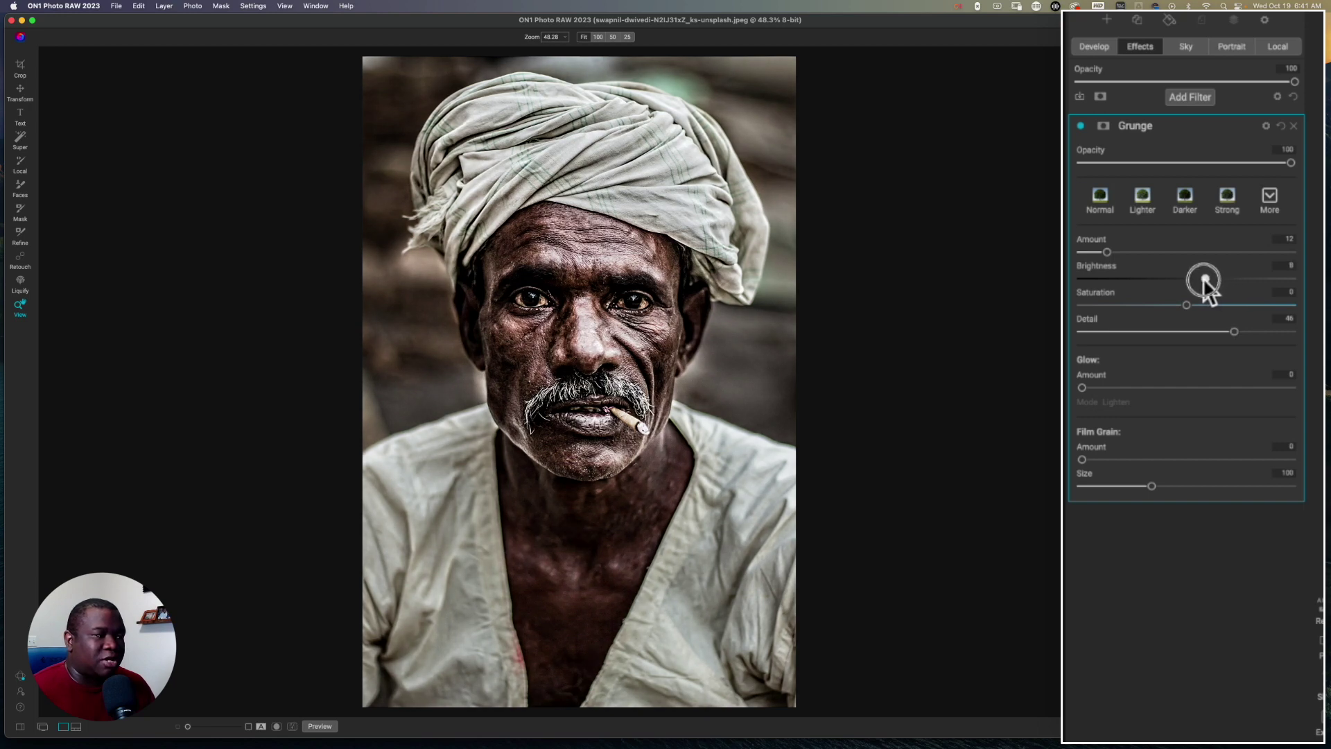
pyautogui.click(1234, 330)
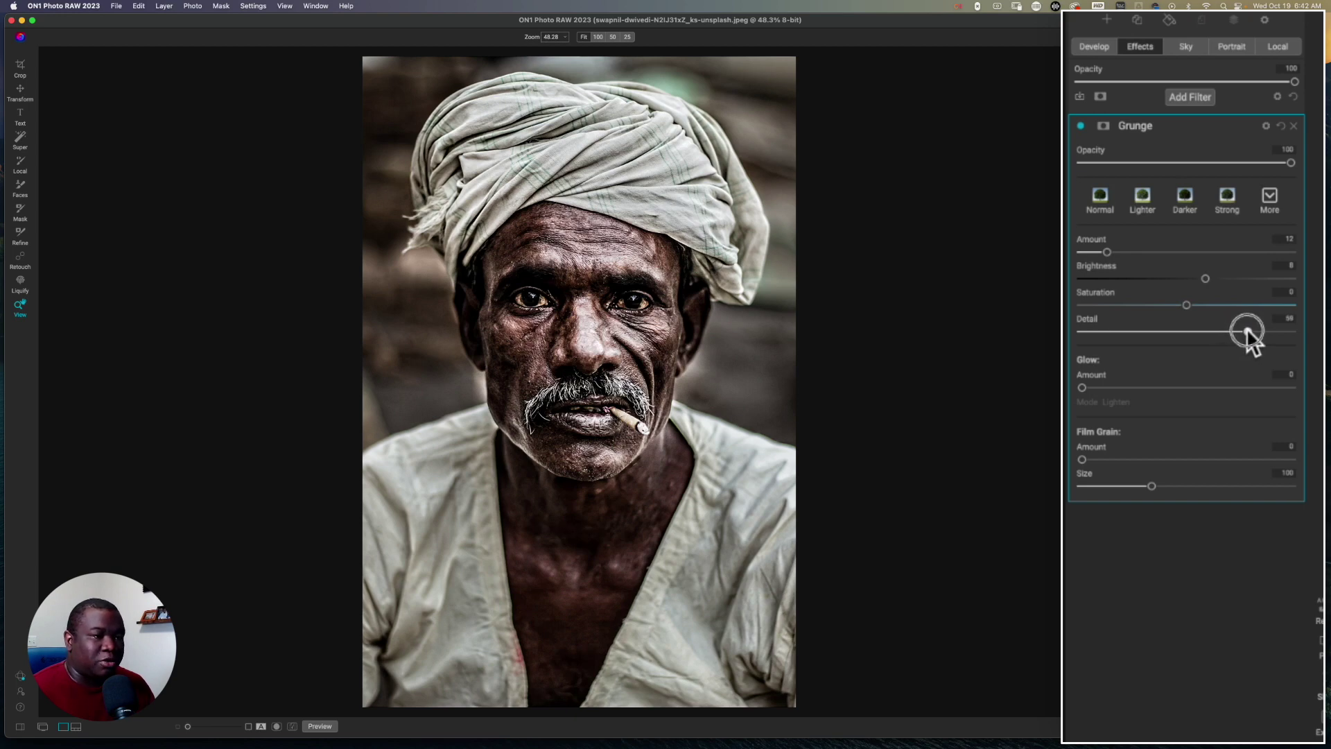
pyautogui.moveTo(1247, 329); pyautogui.dragTo(1253, 329)
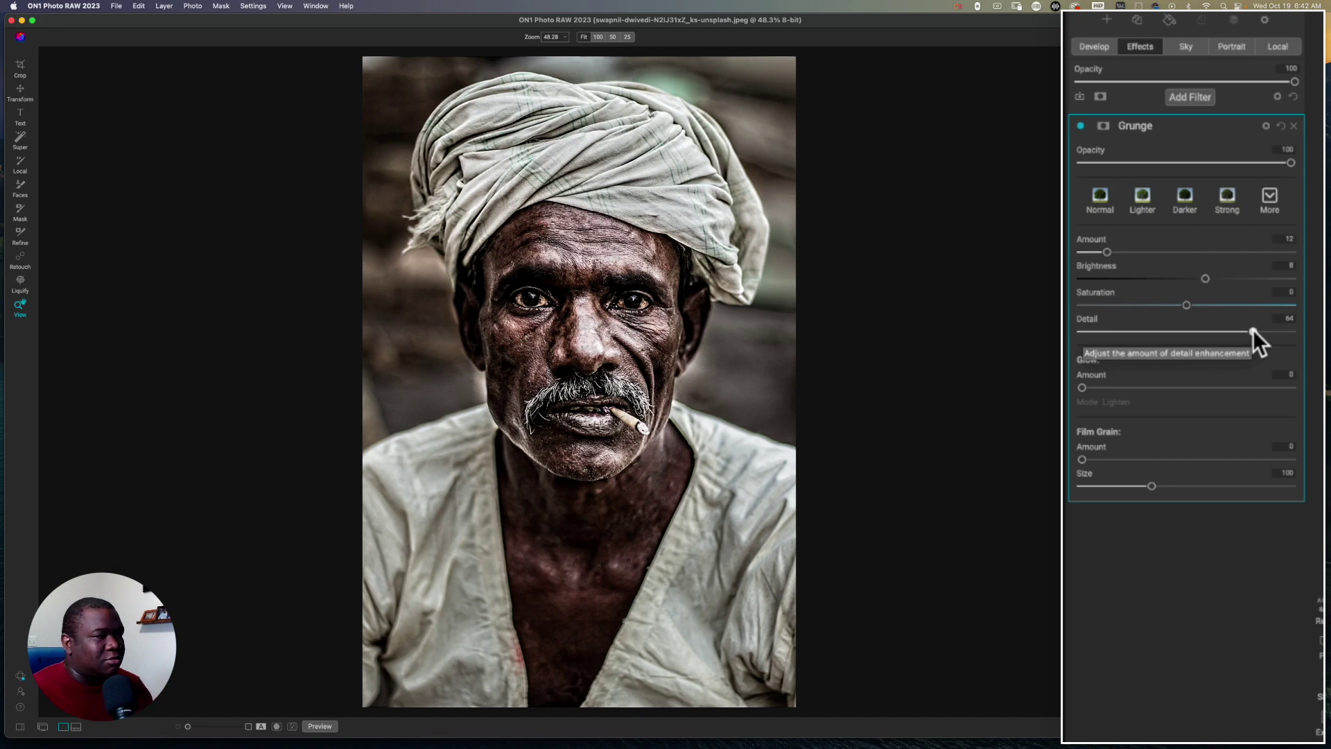
pyautogui.moveTo(1253, 330); pyautogui.dragTo(1261, 333)
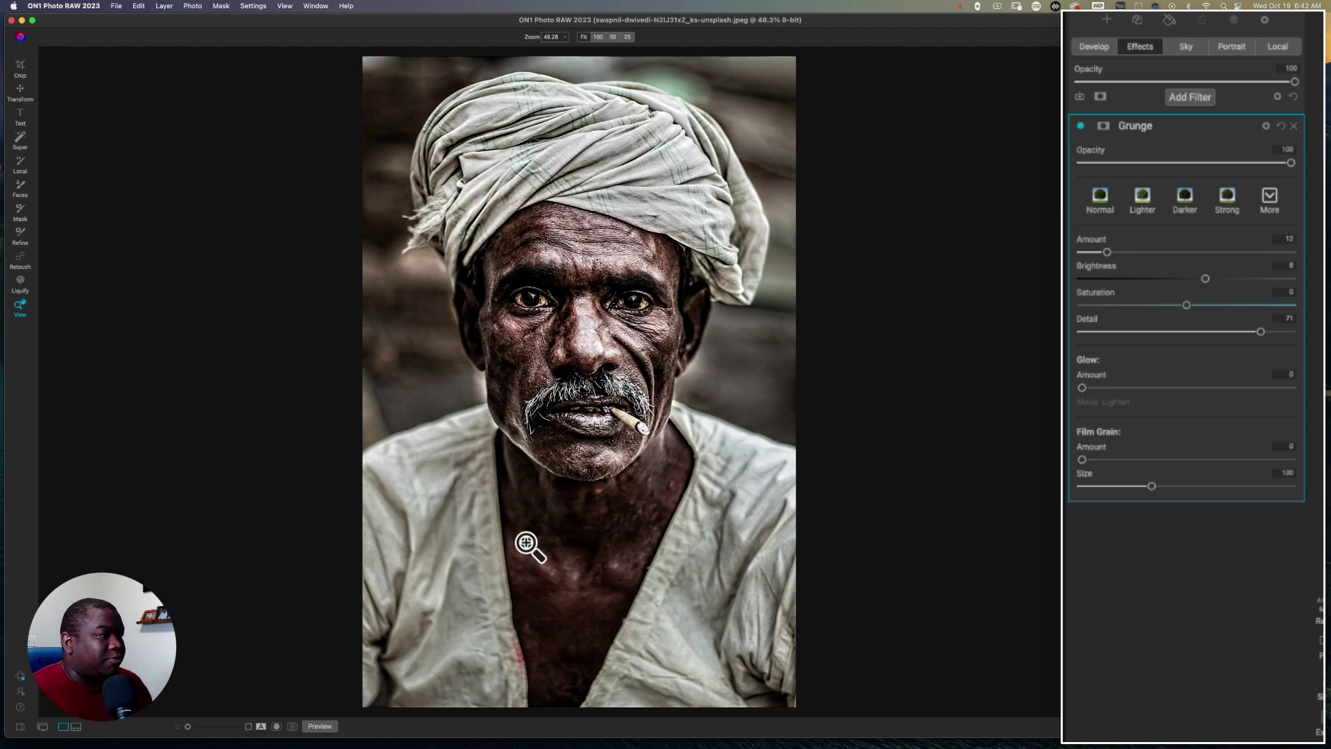
# Set the Grunge blend mode to Luminosity with Opacity 61.
pyautogui.click(1266, 126)
pyautogui.click(1138, 200)
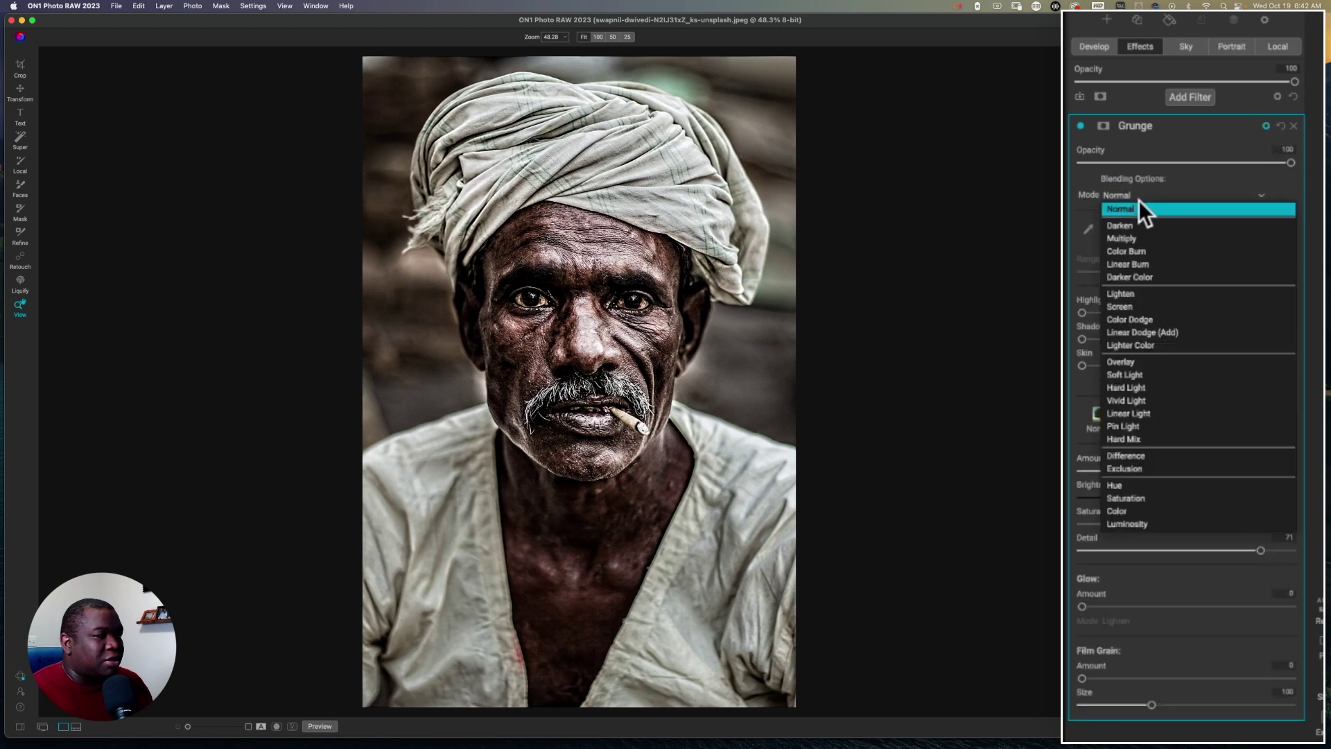
pyautogui.click(1141, 523)
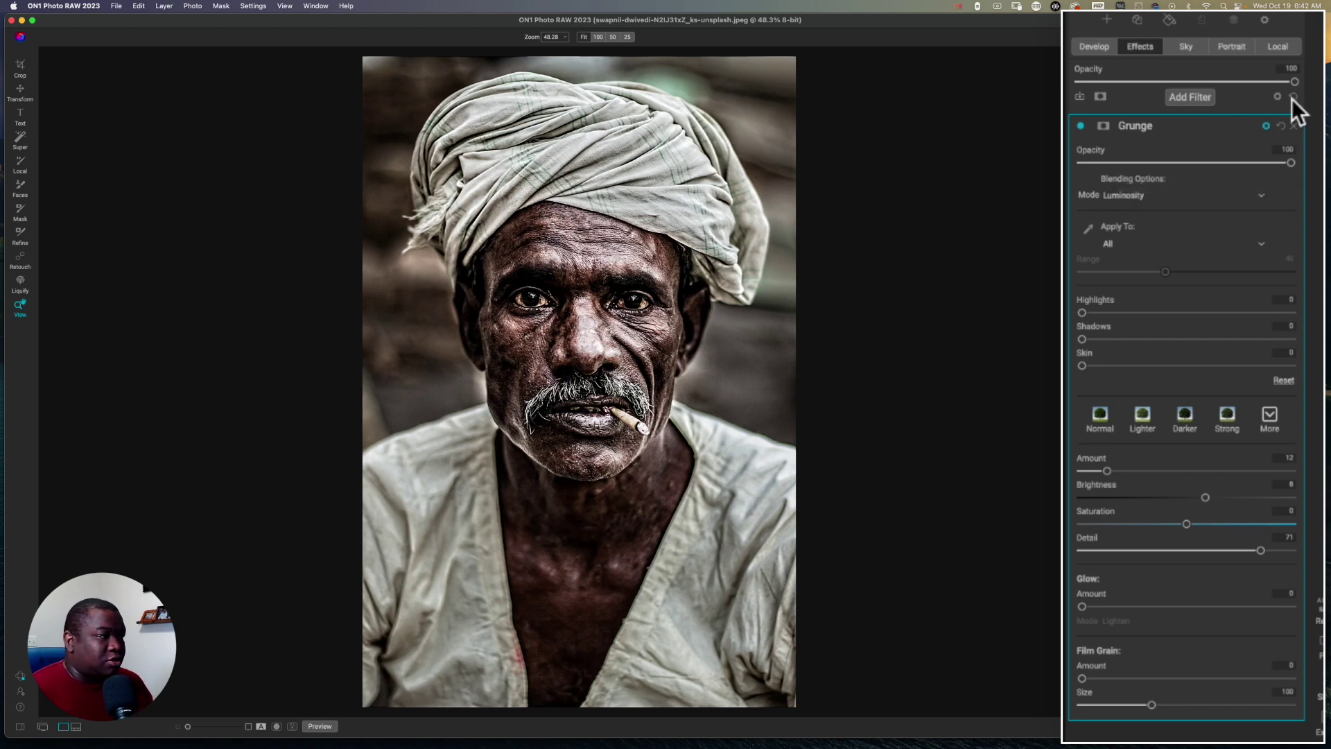
pyautogui.moveTo(1289, 161); pyautogui.dragTo(1209, 163)
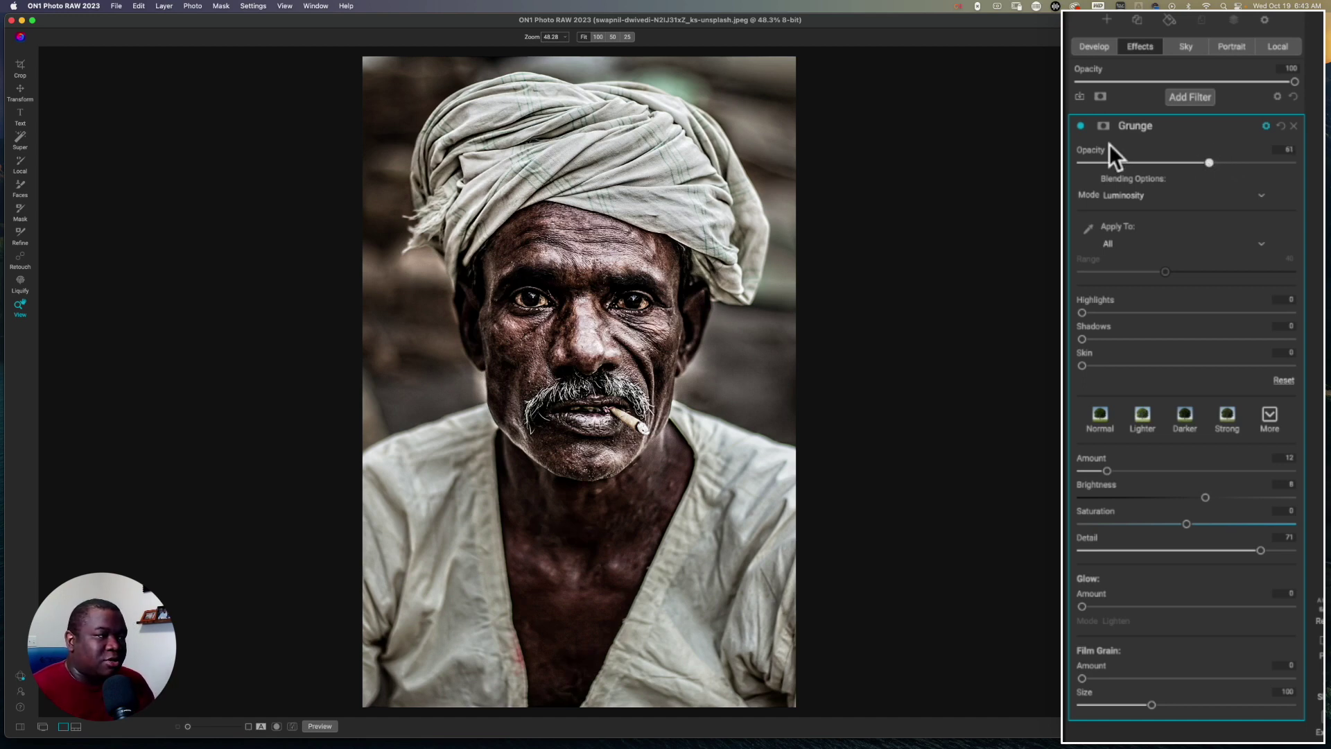
# Toggle the Grunge filter off and on twice to compare, leaving it on.
pyautogui.click(1080, 126)
pyautogui.click(1081, 127)
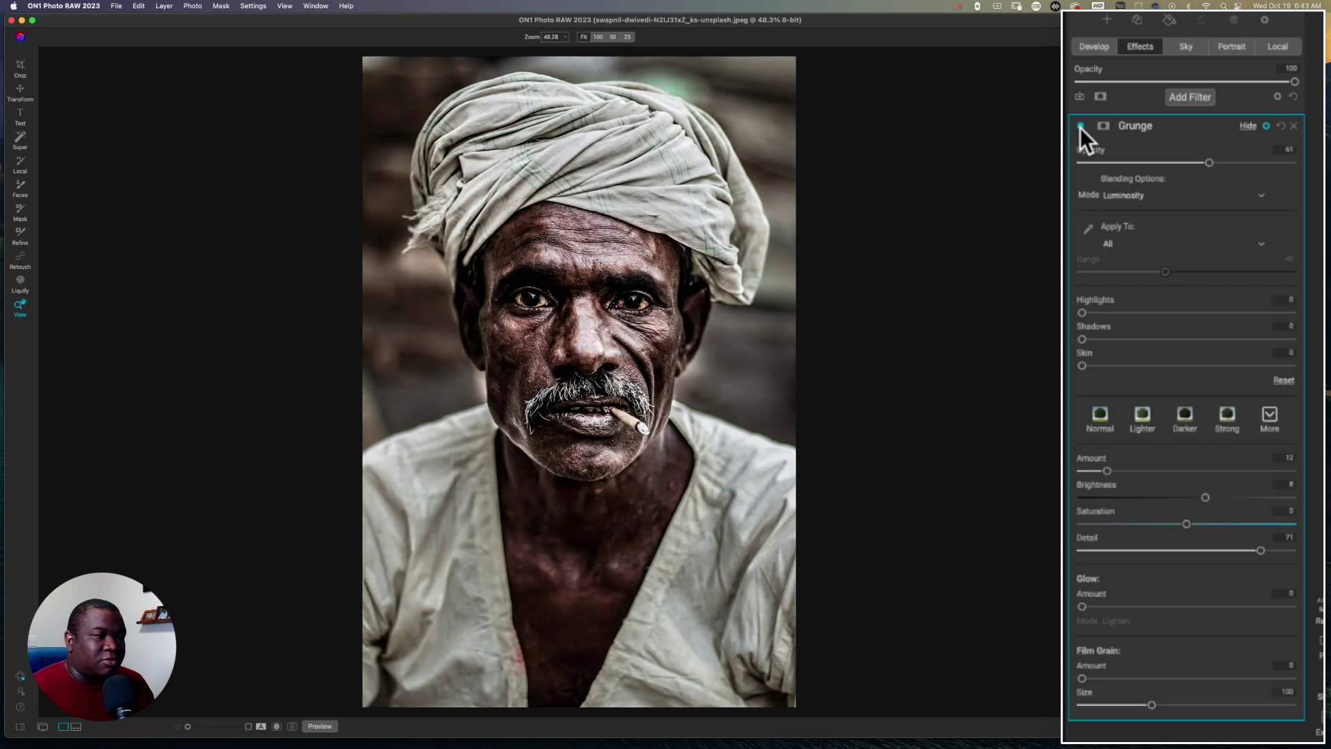
pyautogui.click(1081, 127)
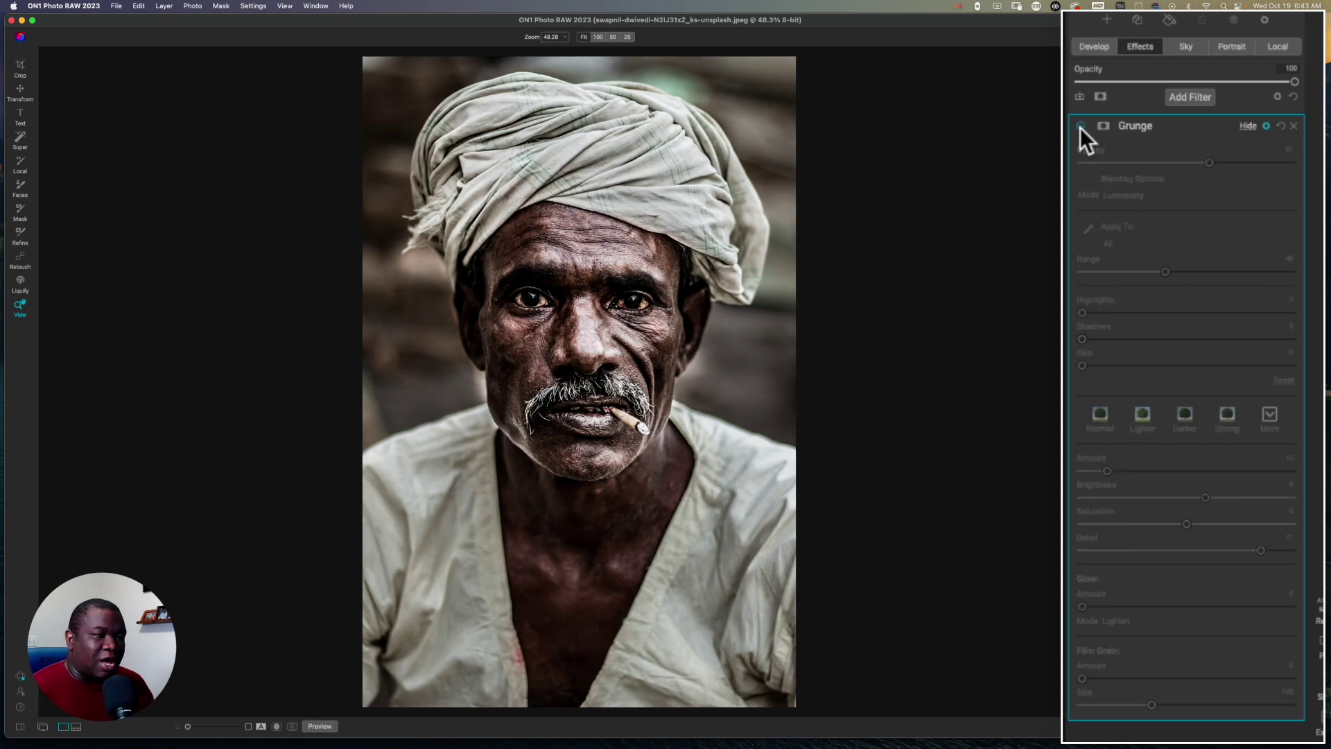
pyautogui.click(1081, 127)
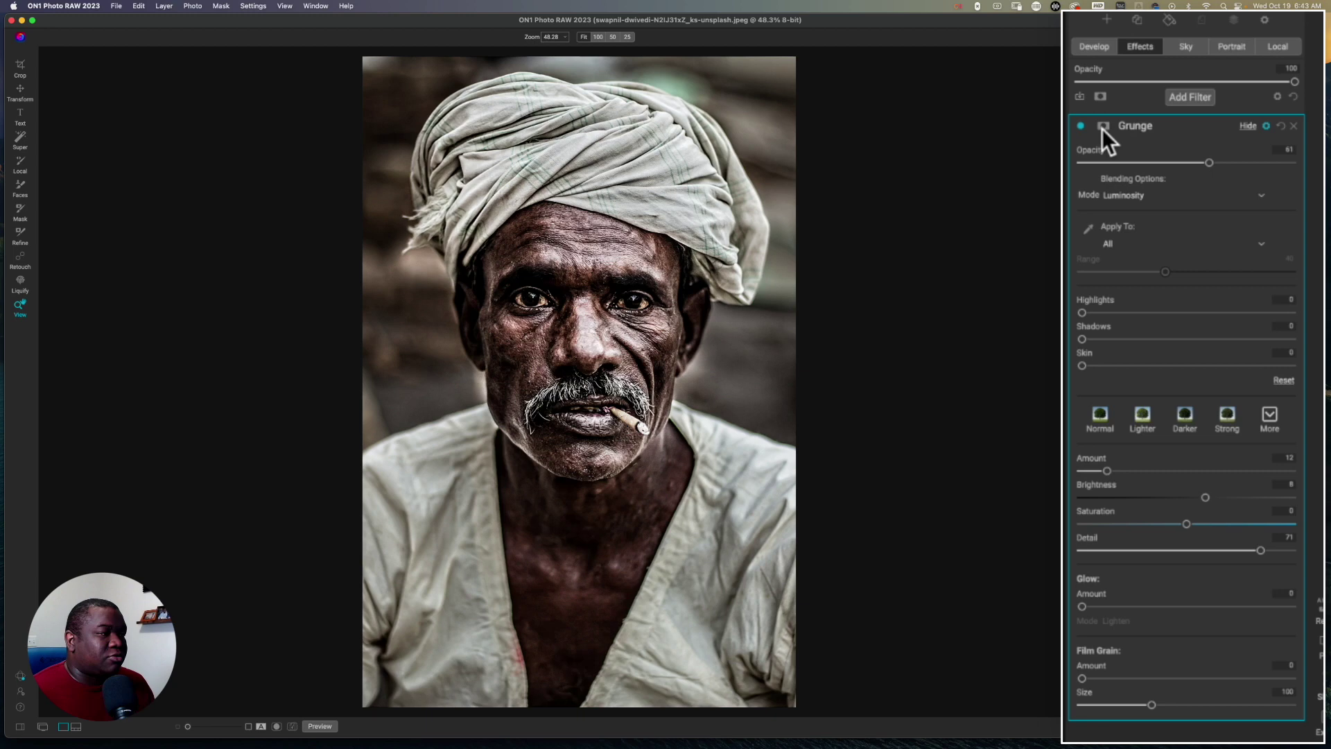
# Mask the Grunge filter with an inverted People AI mask so it covers the man.
pyautogui.click(1102, 126)
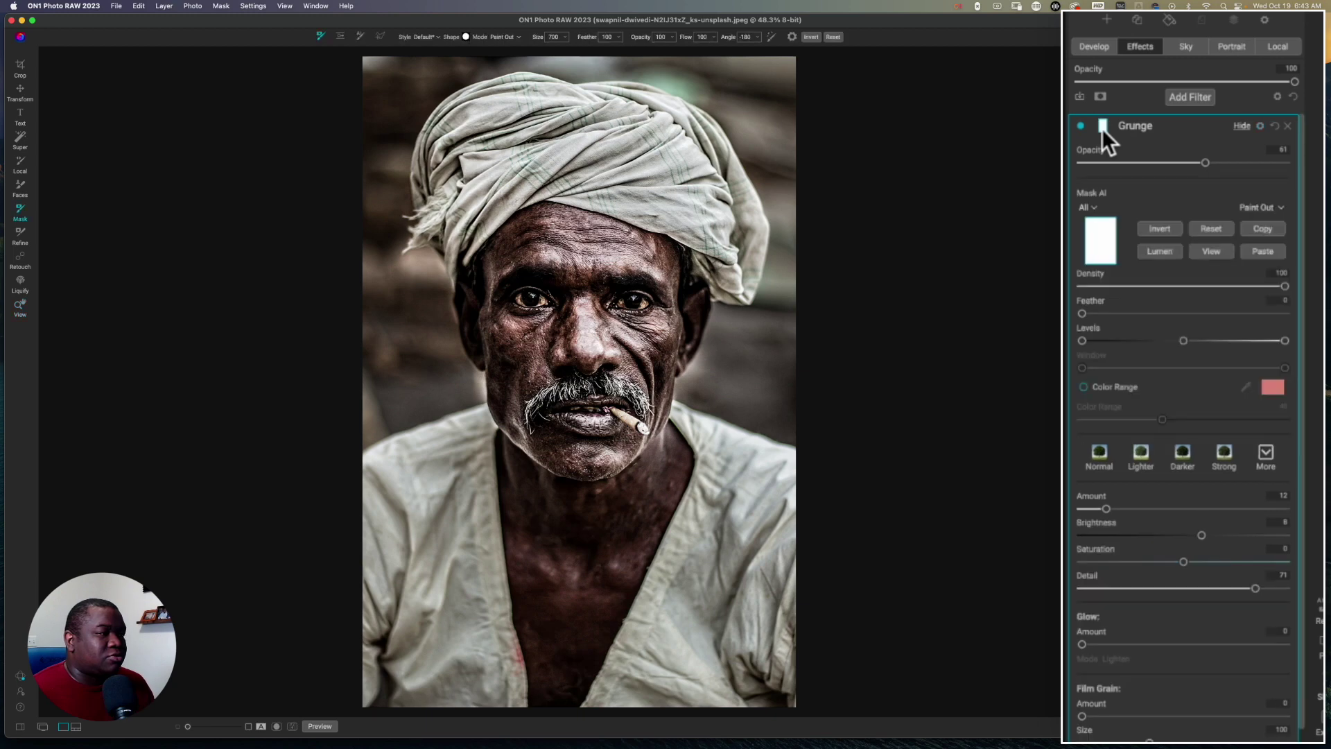
pyautogui.click(1093, 206)
pyautogui.click(1073, 315)
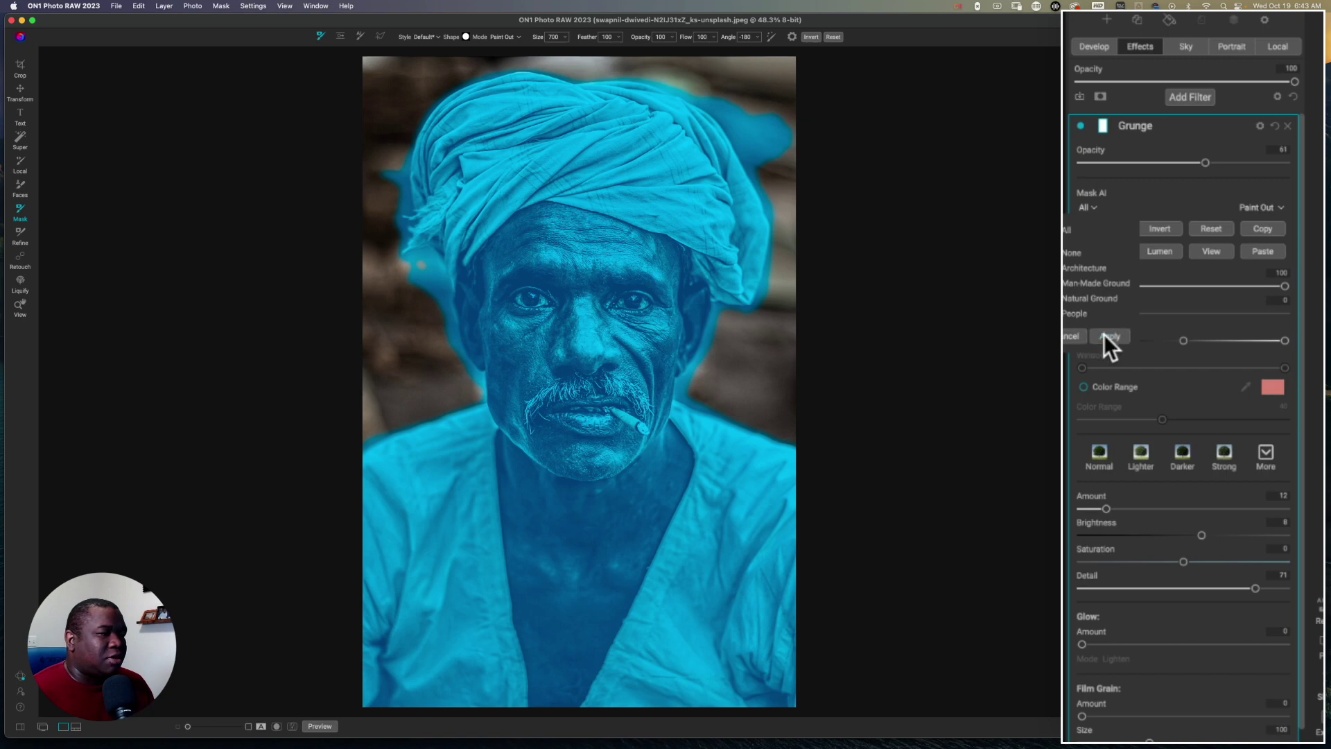
pyautogui.click(1108, 335)
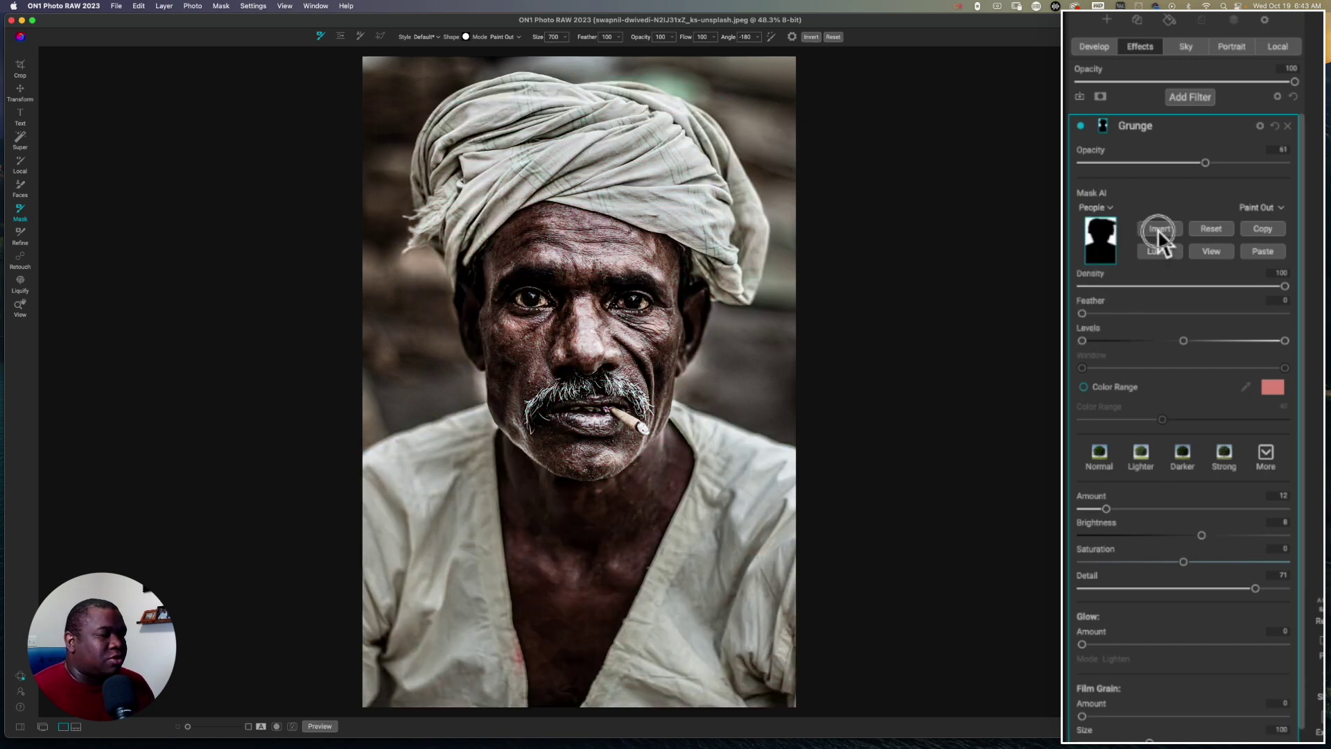
pyautogui.click(1158, 230)
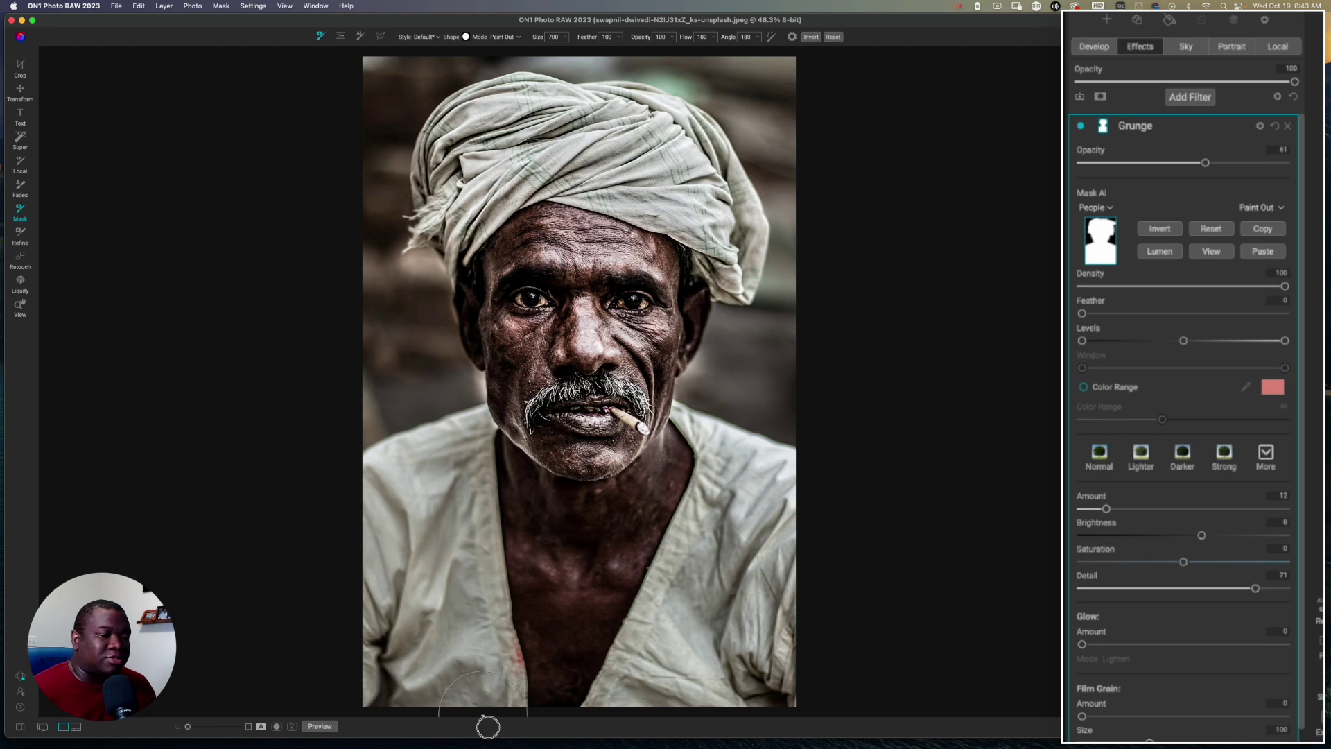
# Paint the grunge out of the lower-left edge, the shirt's right edge and the turban.
pyautogui.moveTo(378, 624)
pyautogui.mouseDown()
pyautogui.moveTo(361, 604)
pyautogui.moveTo(371, 690)
pyautogui.mouseUp()
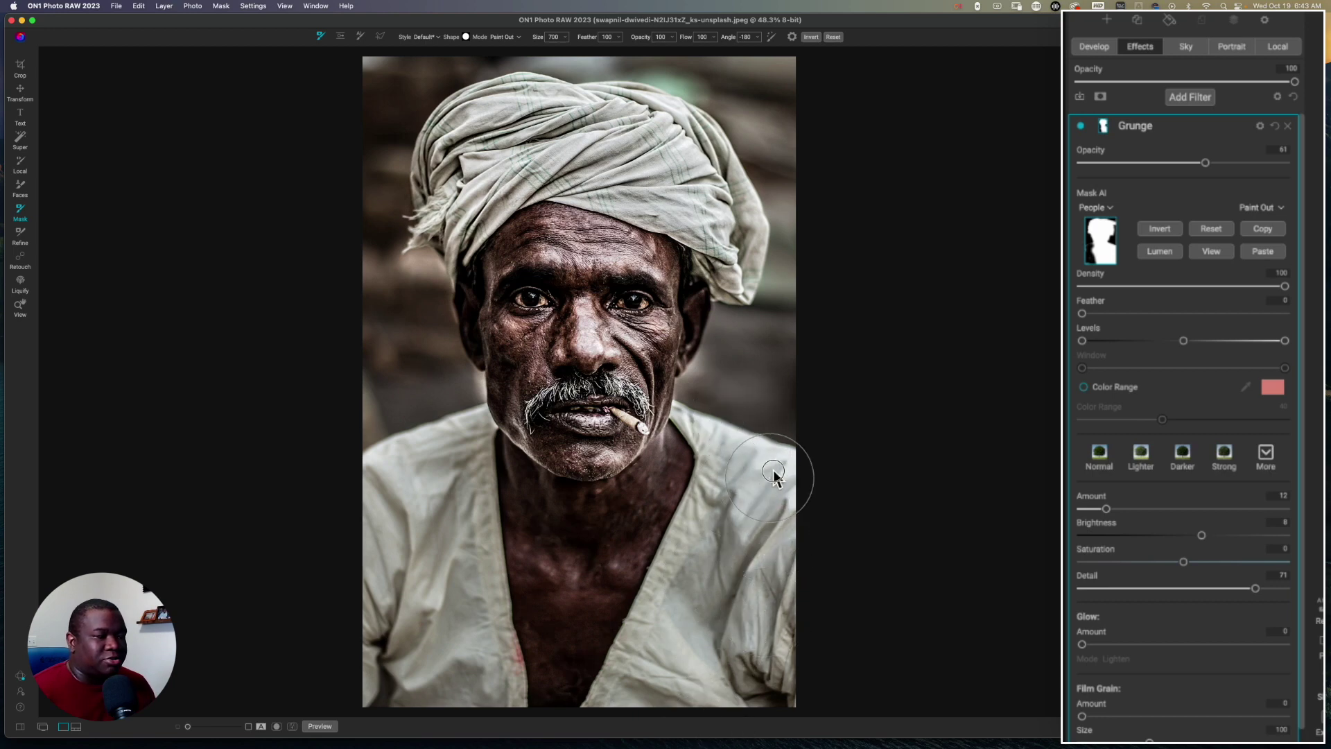
pyautogui.moveTo(774, 476)
pyautogui.mouseDown()
pyautogui.moveTo(778, 463)
pyautogui.moveTo(773, 706)
pyautogui.mouseUp()
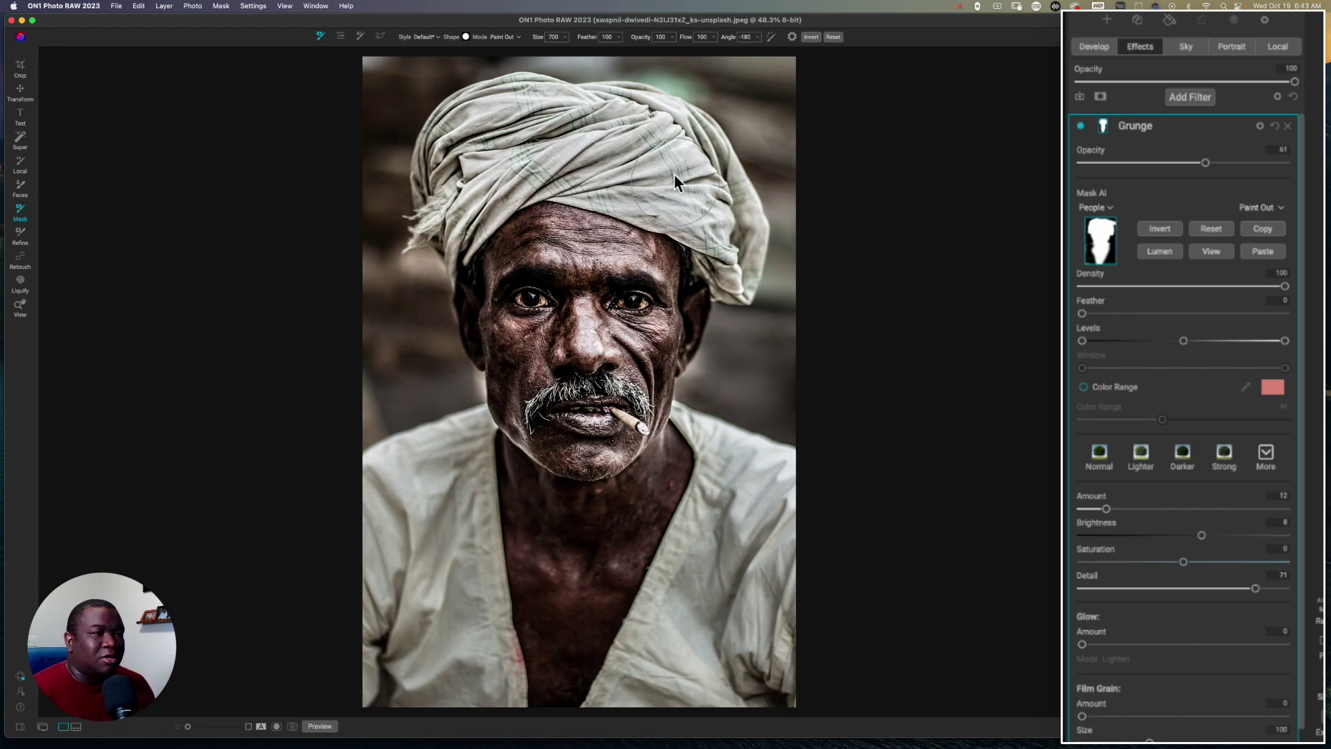
pyautogui.moveTo(674, 174)
pyautogui.mouseDown()
pyautogui.moveTo(610, 142)
pyautogui.moveTo(467, 147)
pyautogui.moveTo(706, 139)
pyautogui.mouseUp()
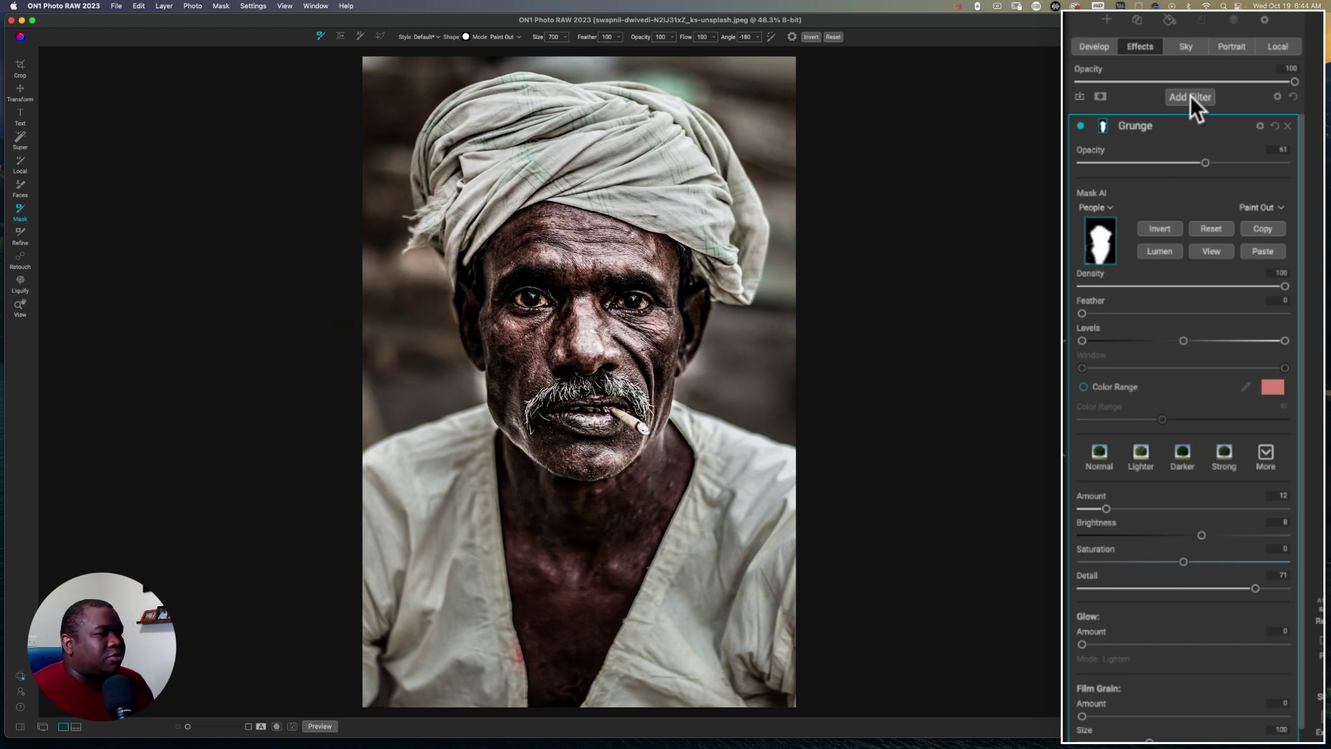
# Add a new local Adjustment layer and apply a People AI mask to it.
pyautogui.click(1279, 48)
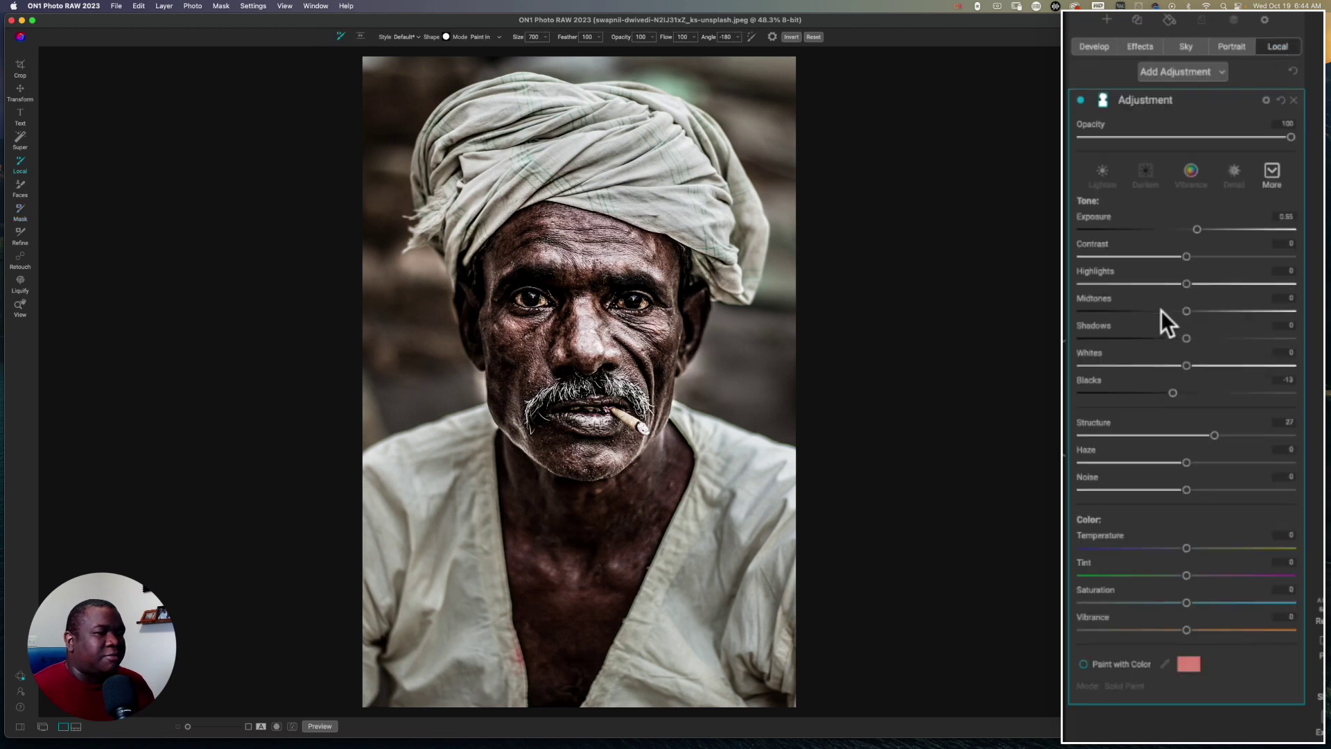
pyautogui.press('k')
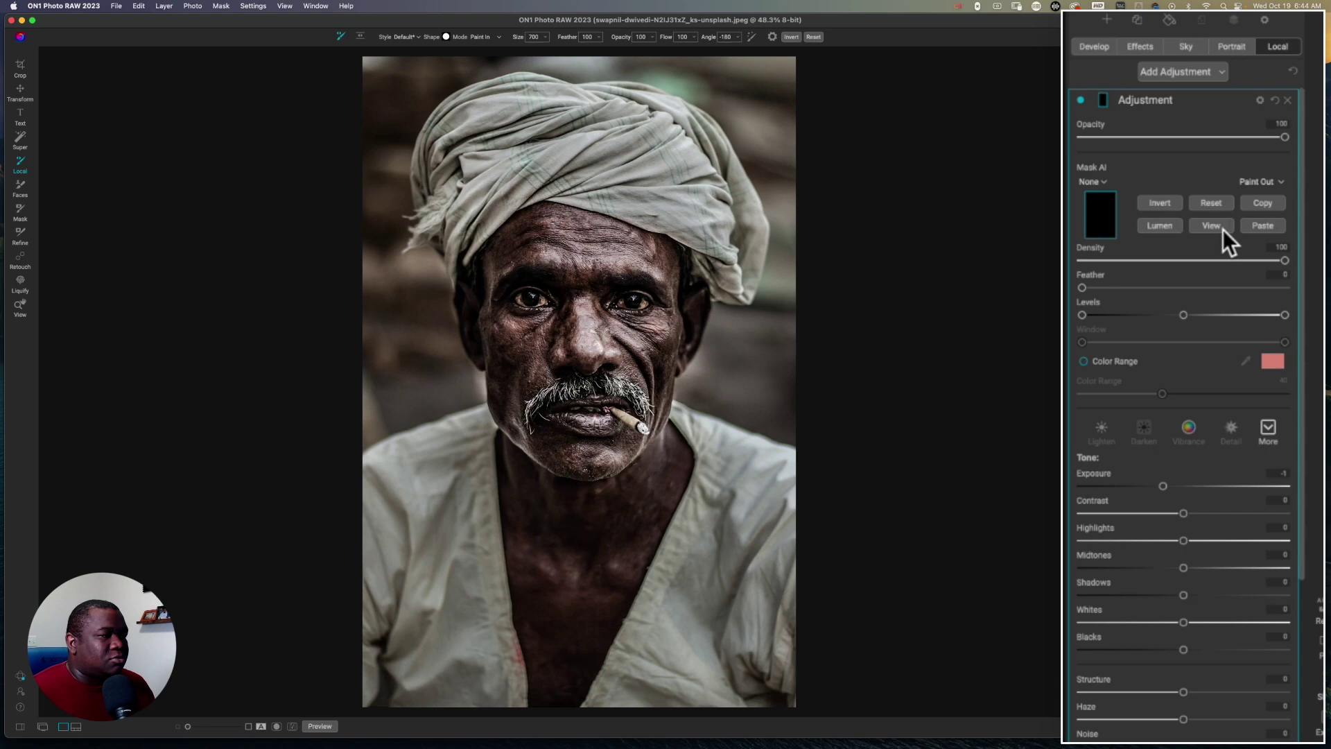
pyautogui.click(1151, 205)
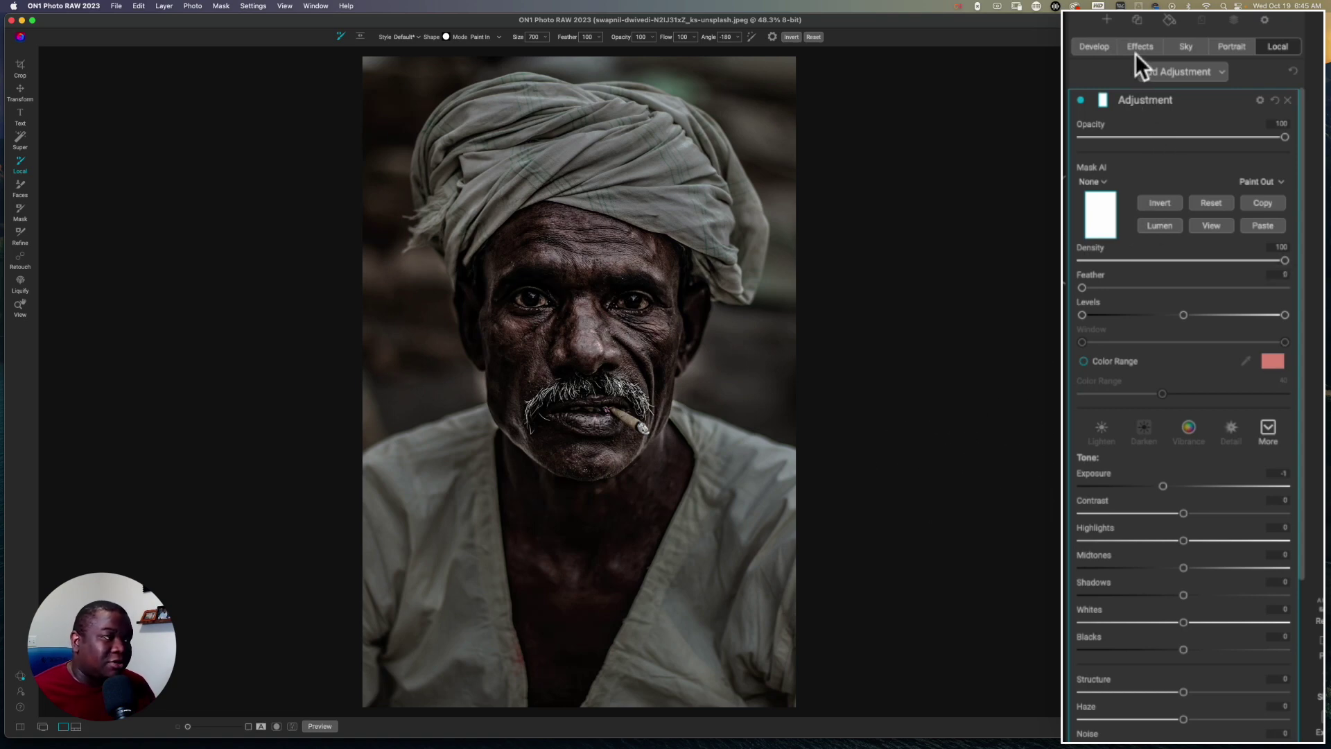
pyautogui.click(1096, 181)
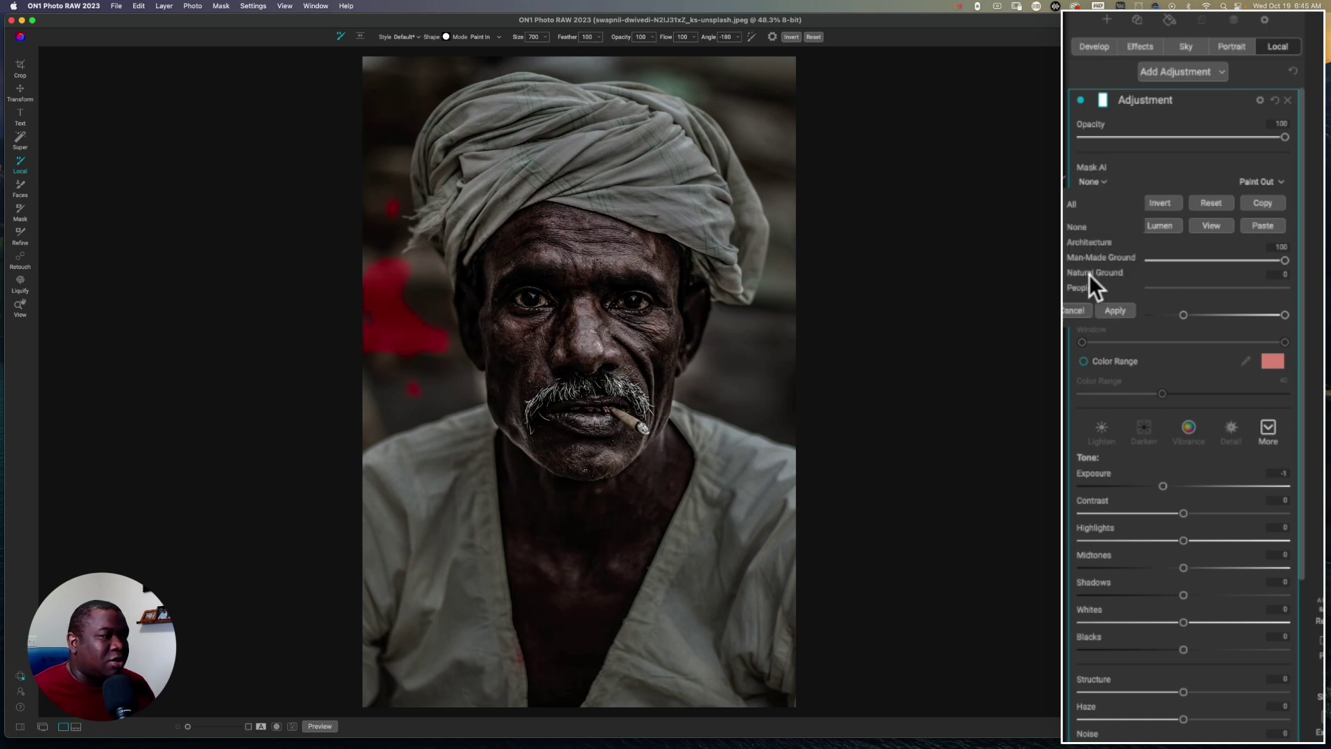
pyautogui.click(1080, 288)
pyautogui.click(1118, 310)
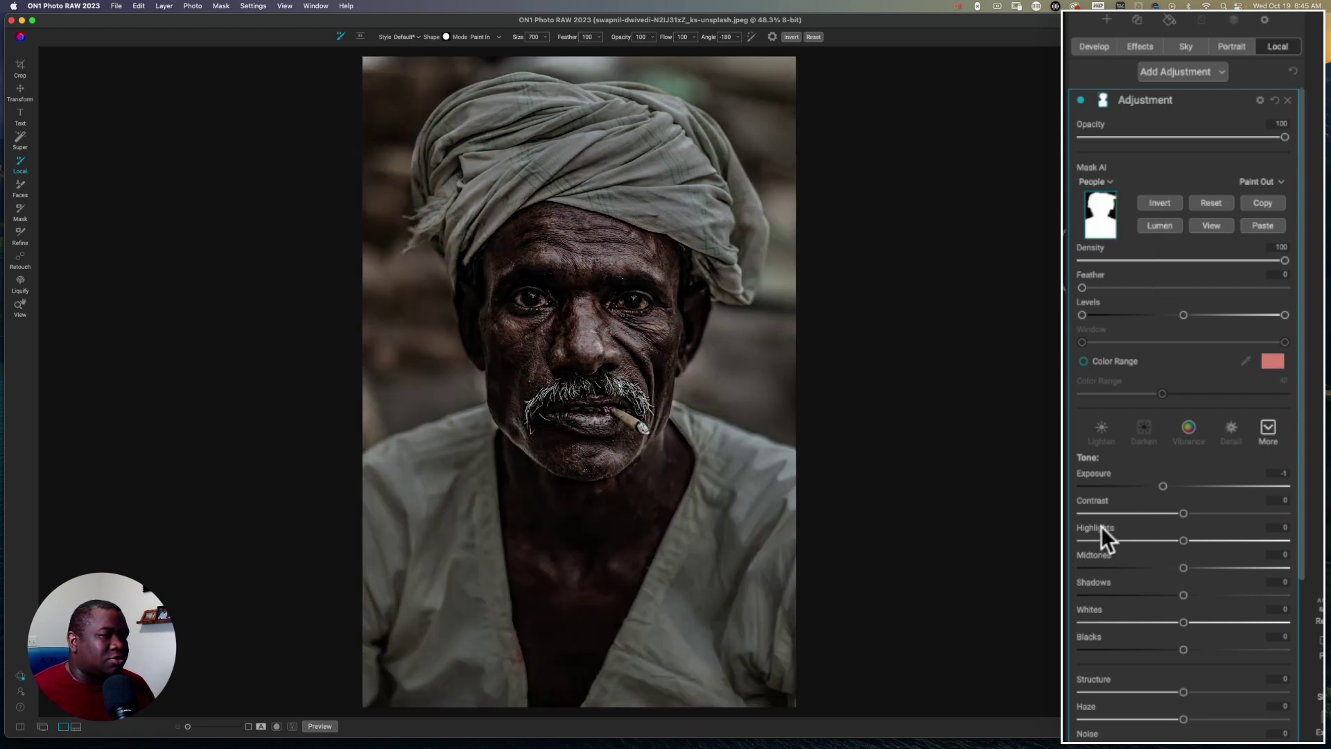
# Reset Exposure, then set Structure 19, Exposure 0.5 and Blacks -19 on the masked man.
pyautogui.doubleClick(1096, 474)
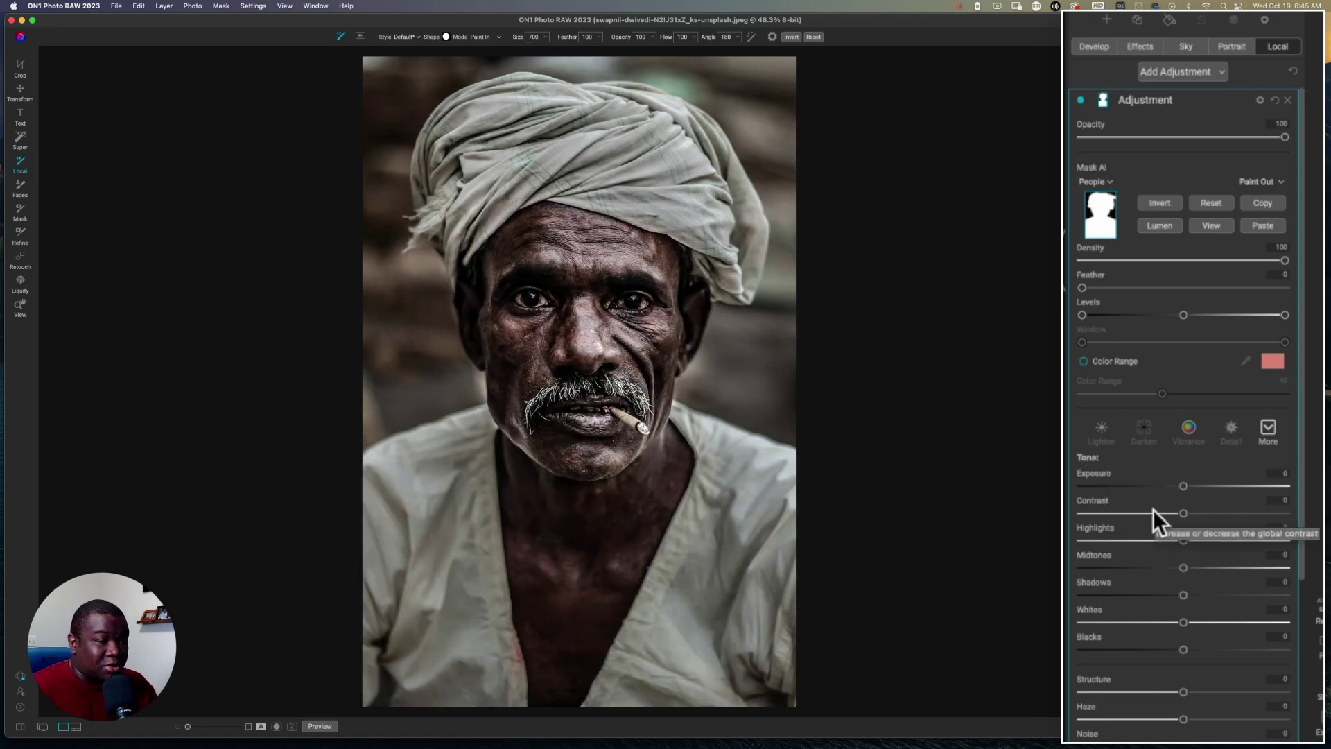
pyautogui.scroll(-5, 1127, 522)
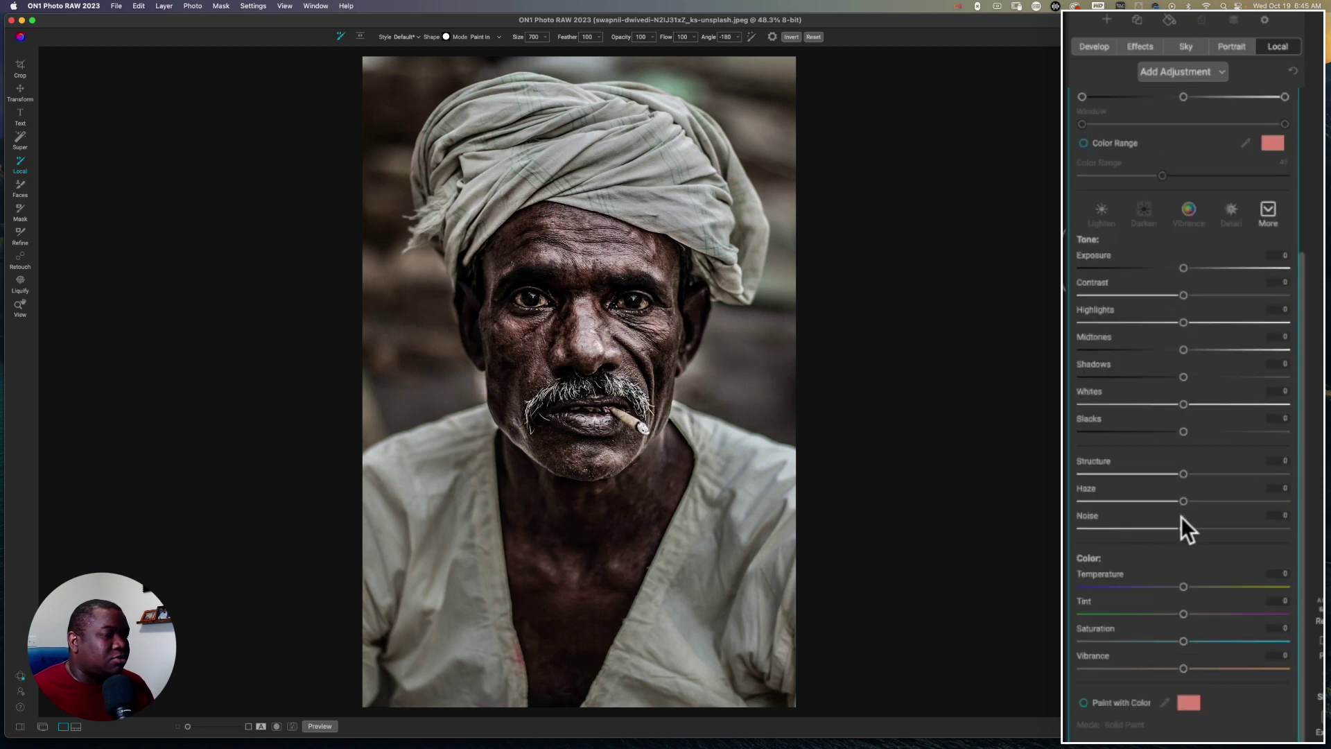
pyautogui.moveTo(1184, 473); pyautogui.dragTo(1202, 476)
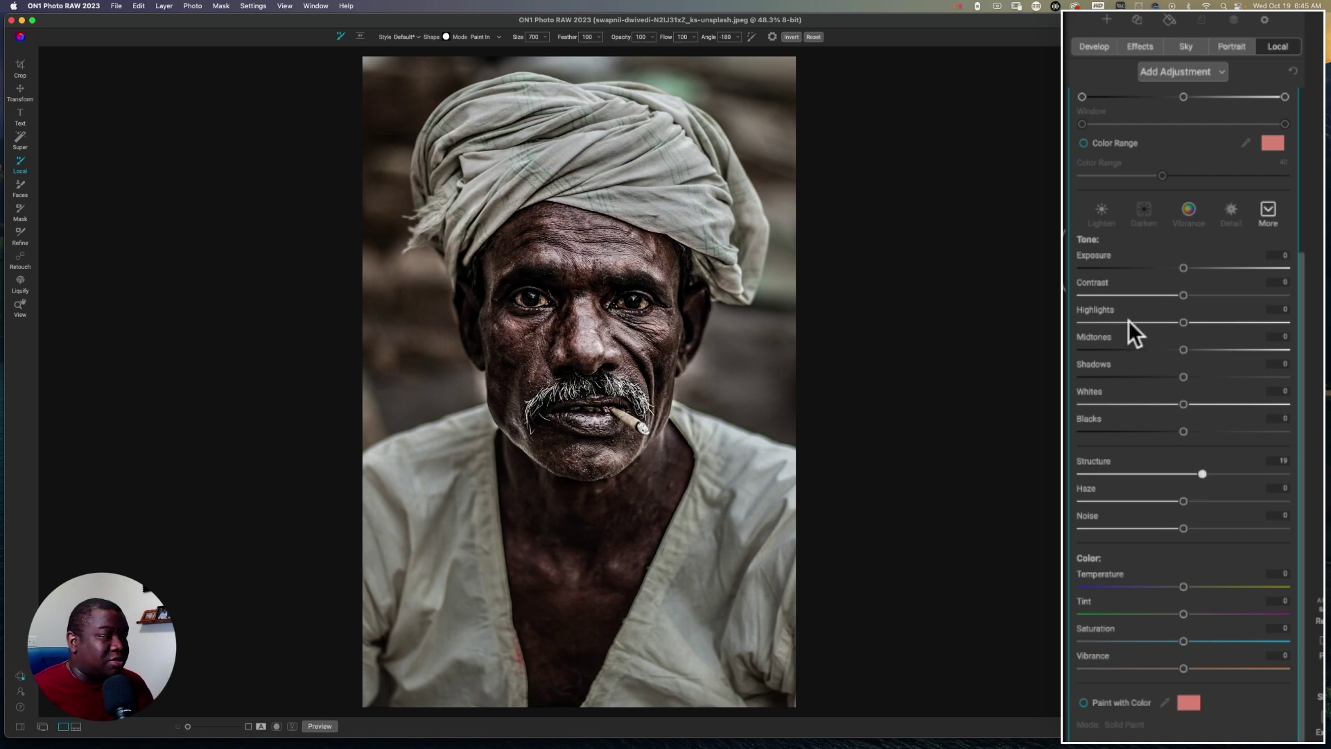
pyautogui.scroll(2, 1129, 319)
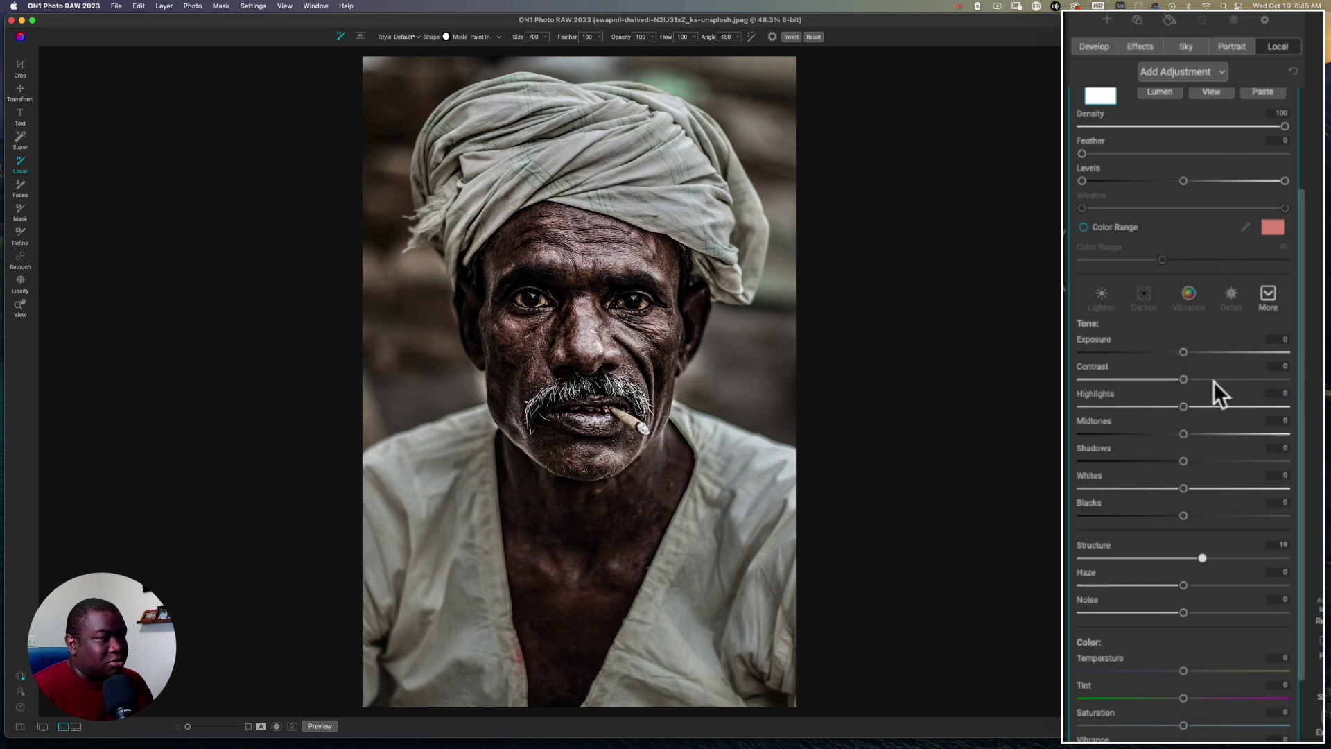
pyautogui.click(1183, 352)
pyautogui.moveTo(1184, 353); pyautogui.dragTo(1191, 355)
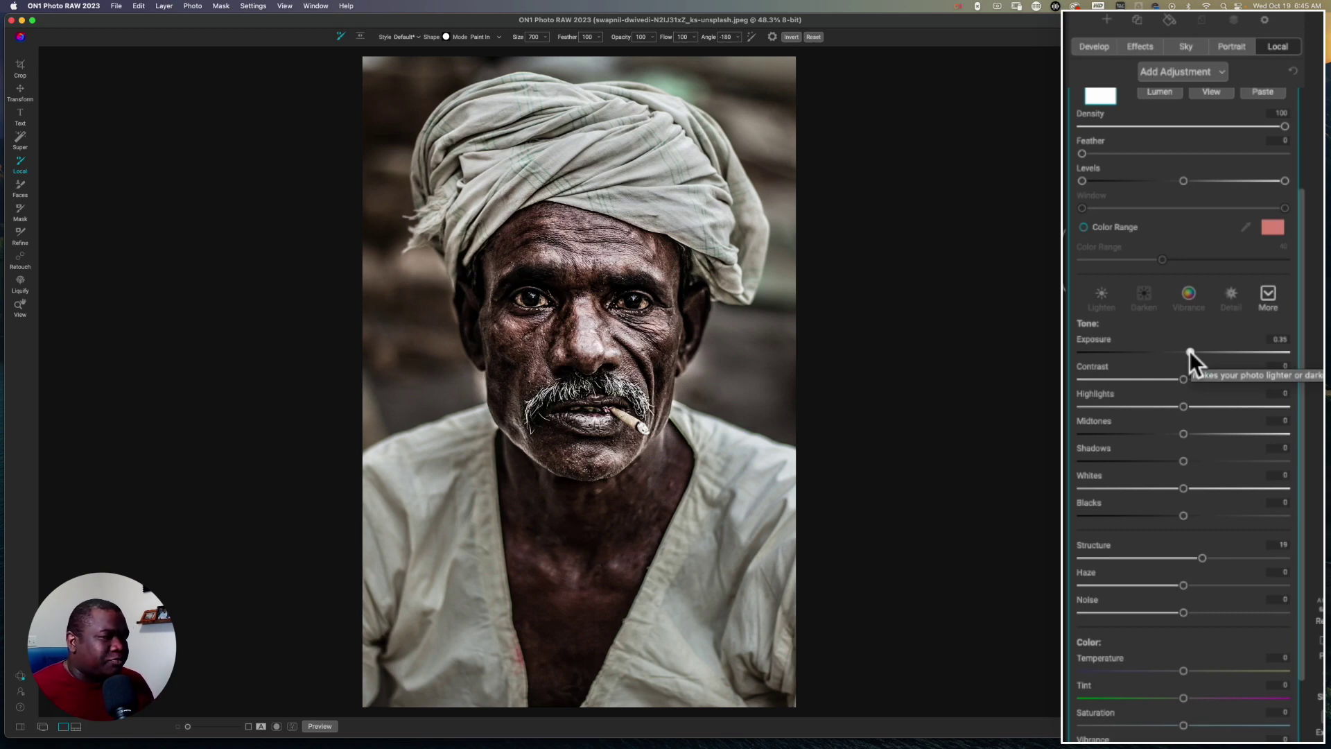
pyautogui.moveTo(1189, 350); pyautogui.dragTo(1193, 354)
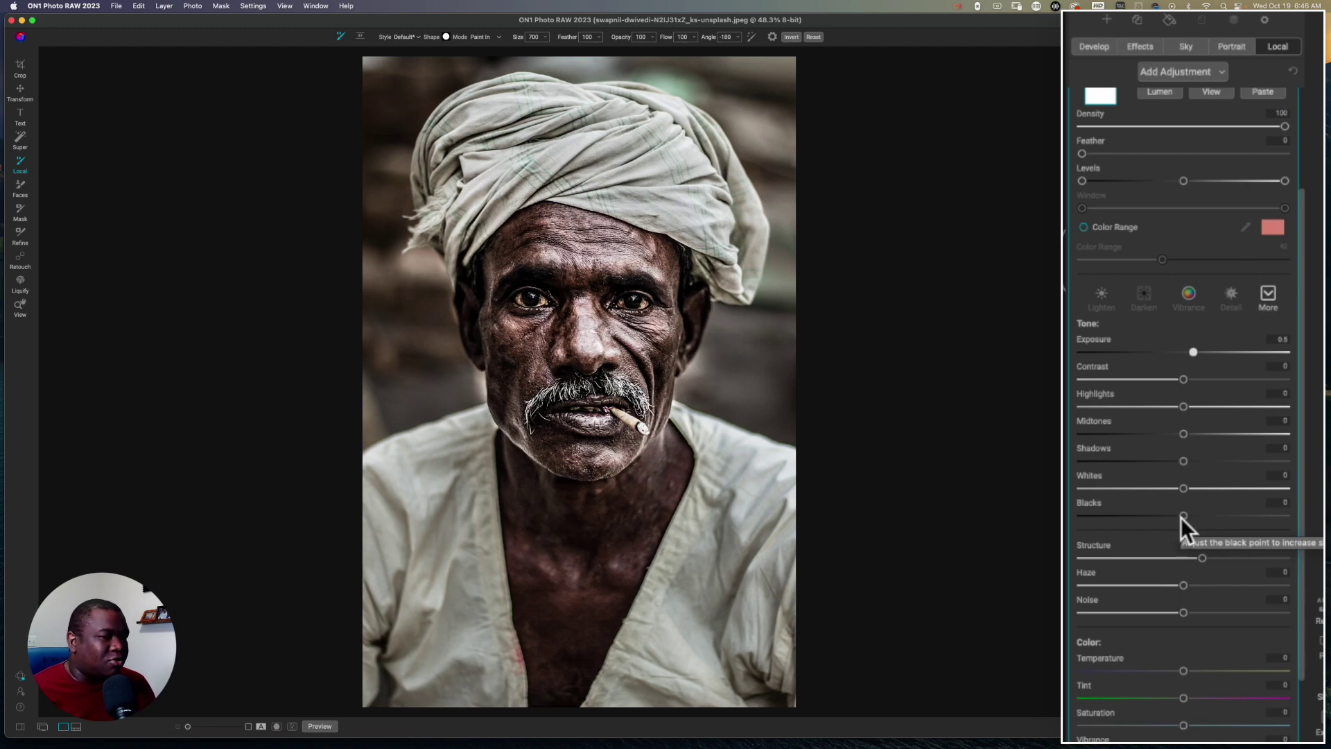
pyautogui.moveTo(1184, 520); pyautogui.dragTo(1164, 517)
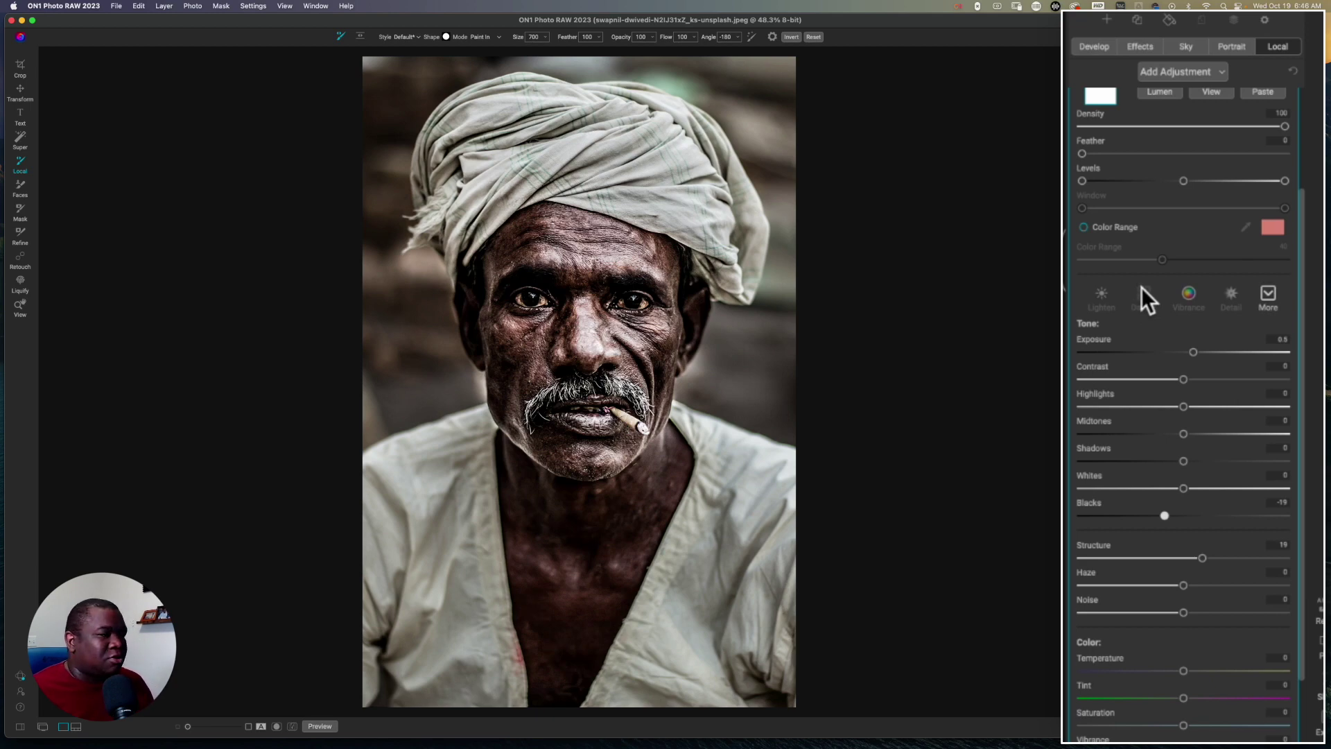
pyautogui.scroll(3, 1141, 287)
# Compare the people adjustment on and off, collapse it, and add another adjustment layer.
pyautogui.scroll(2, 1113, 110)
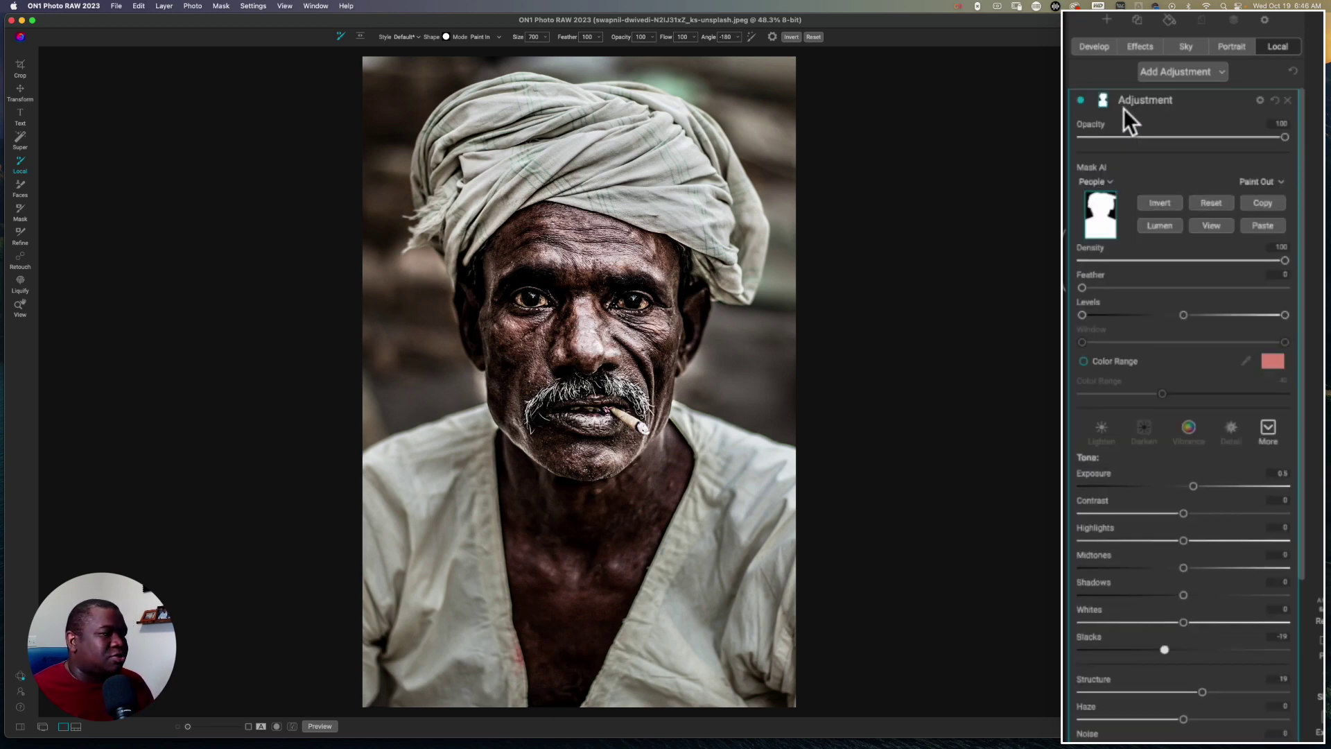
pyautogui.click(1080, 100)
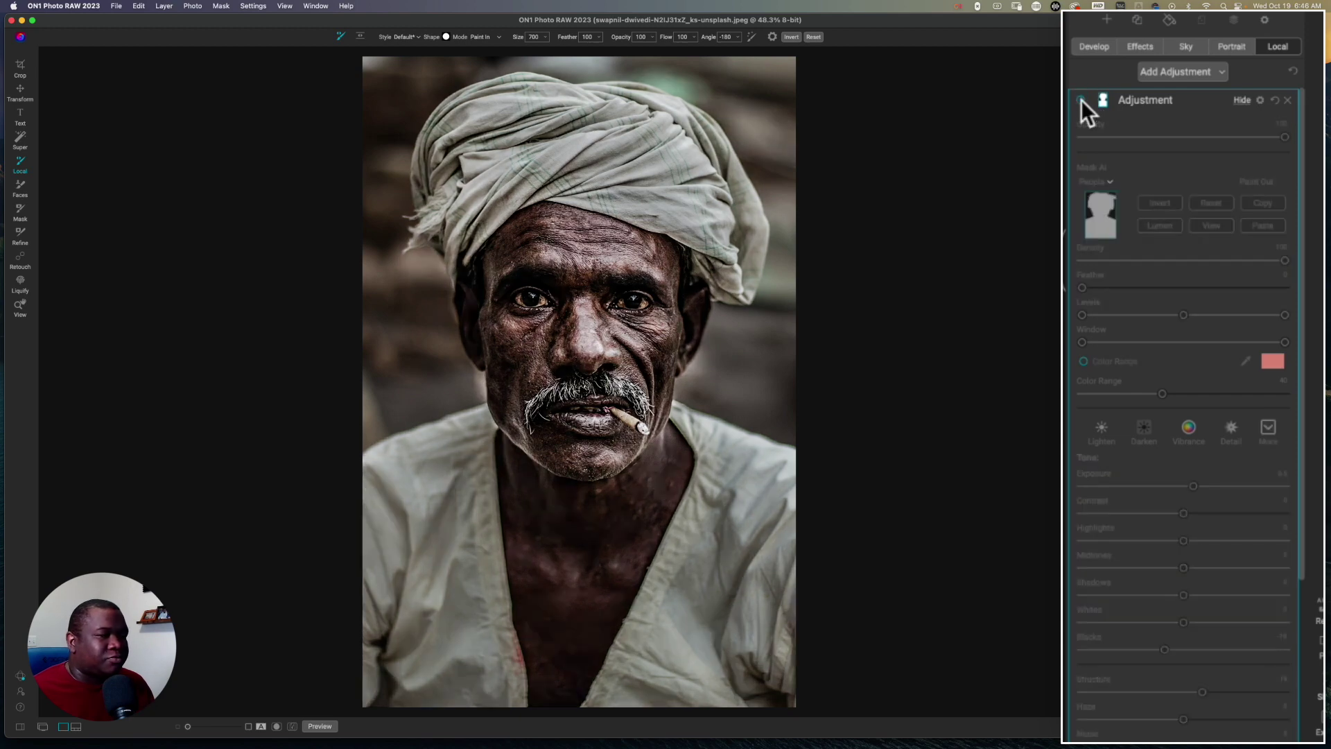
pyautogui.click(1081, 100)
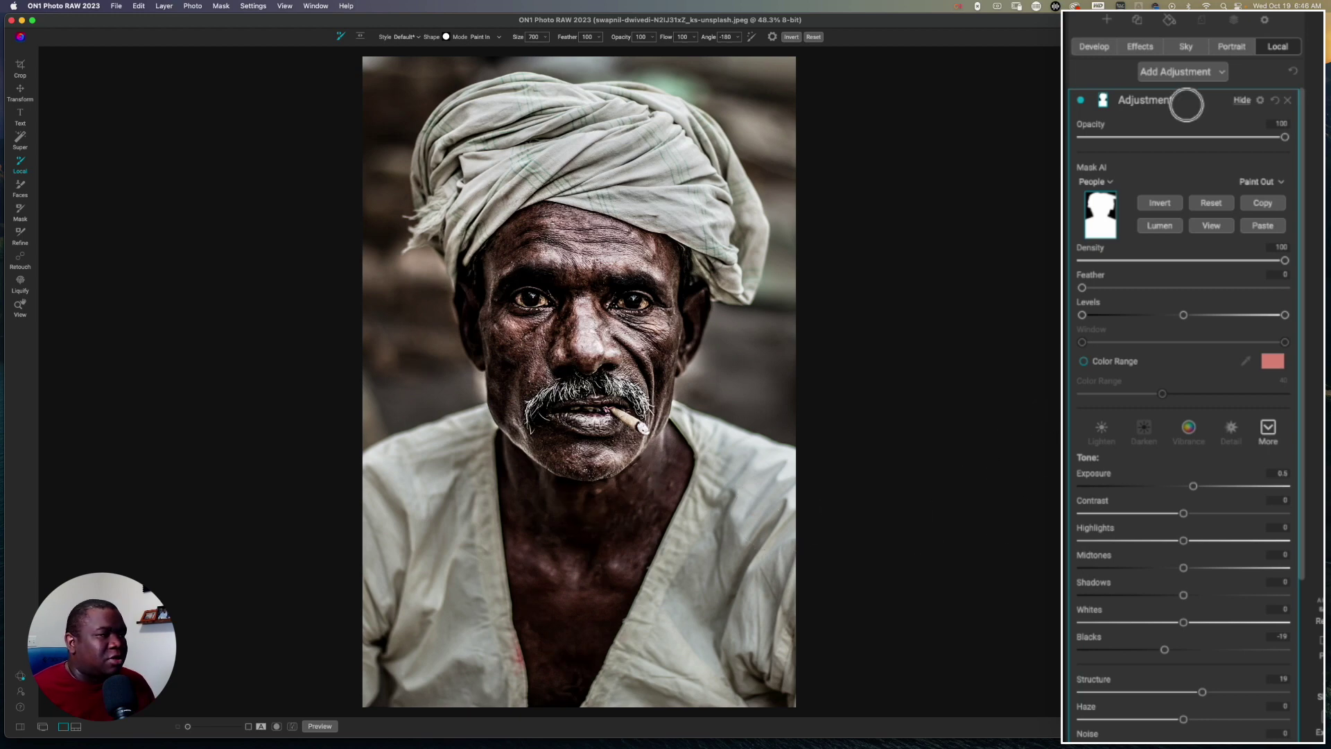
pyautogui.click(1187, 104)
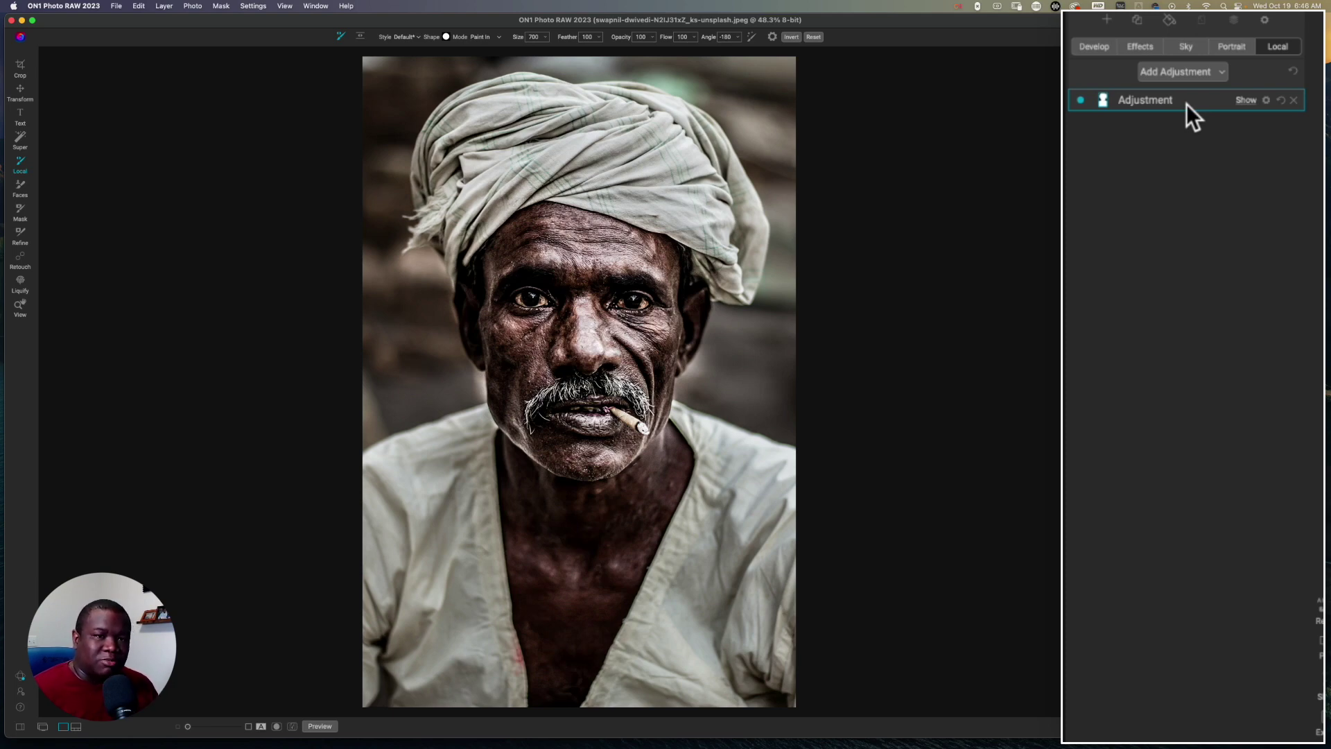
pyautogui.click(1162, 72)
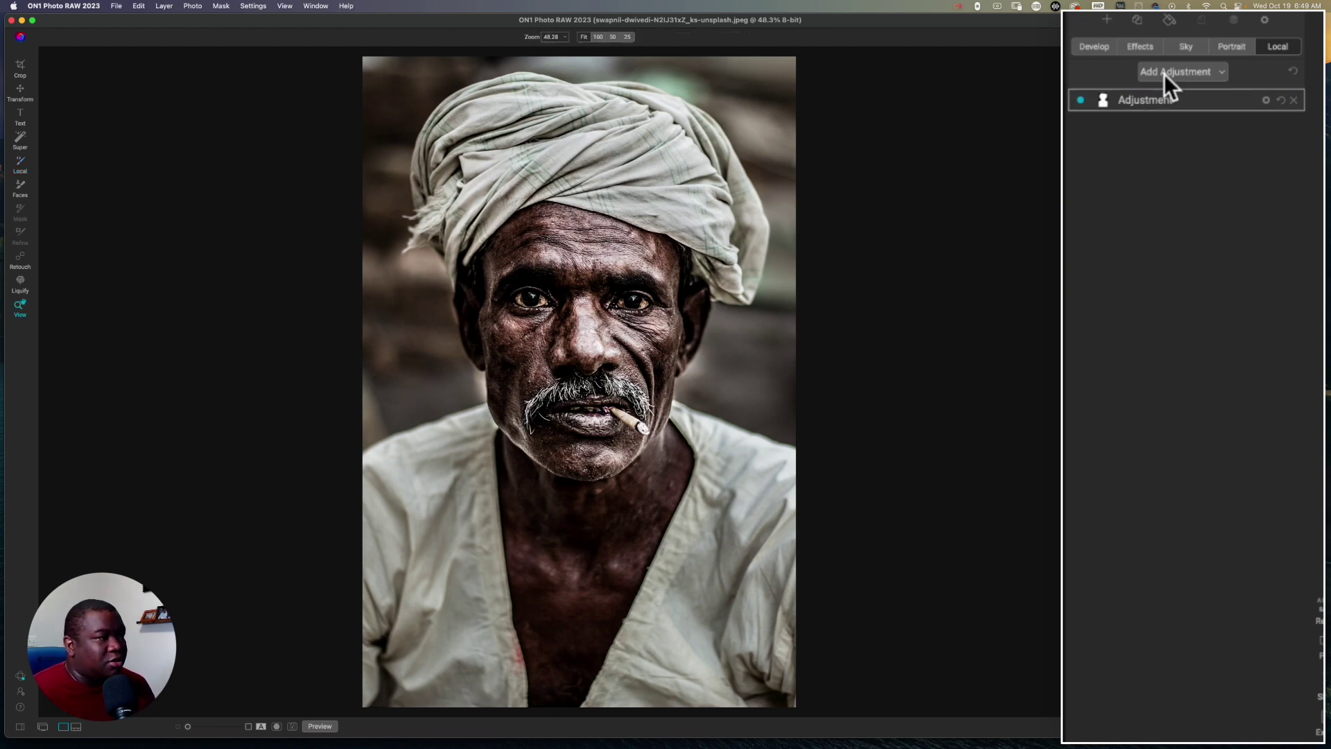
# Add a fresh adjustment layer, invert its mask to cover the photo, and reset Exposure to 0.
pyautogui.press('k')
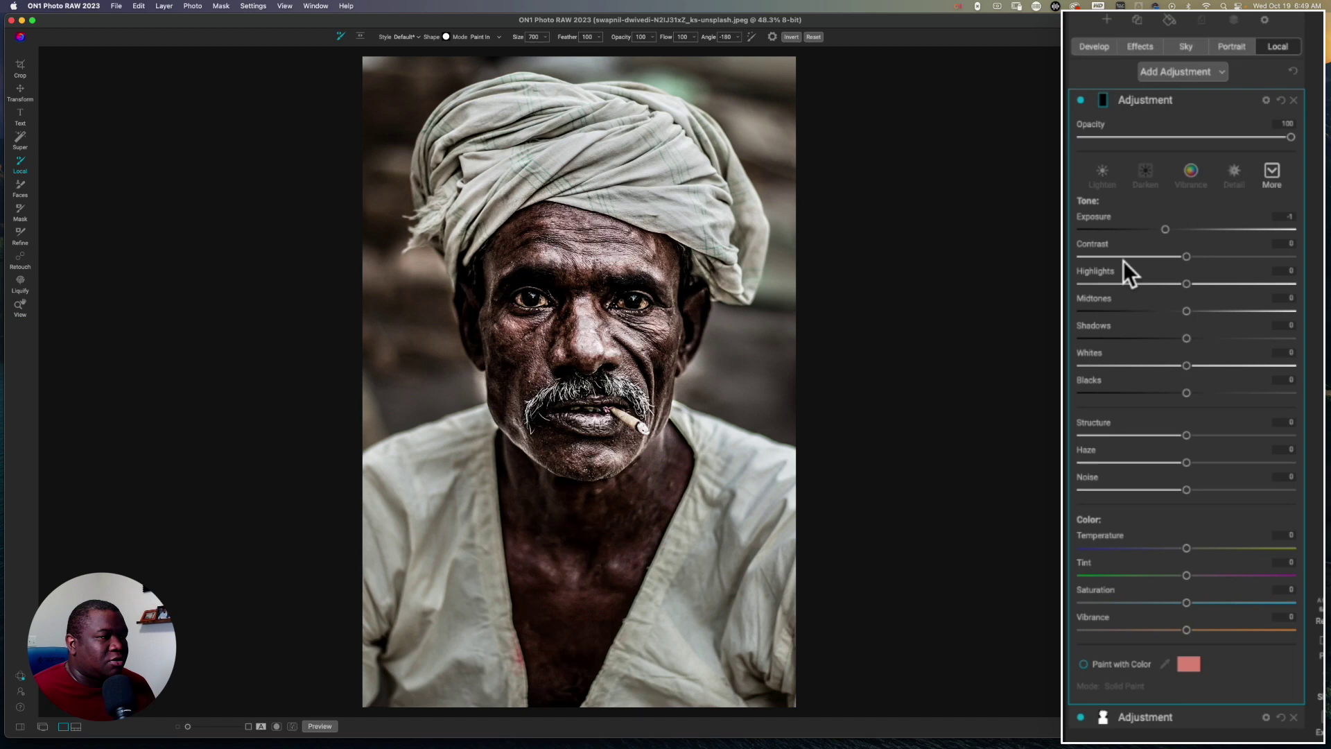
pyautogui.click(1104, 99)
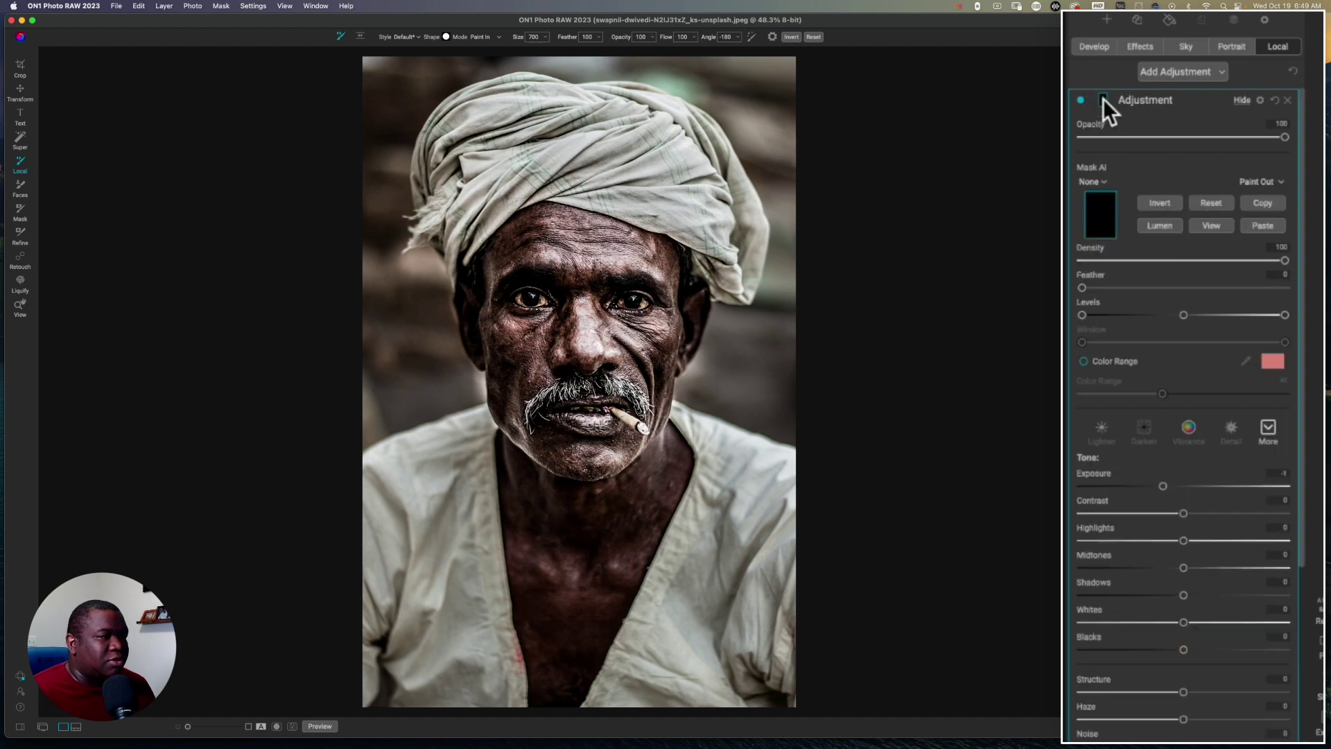
pyautogui.click(1160, 202)
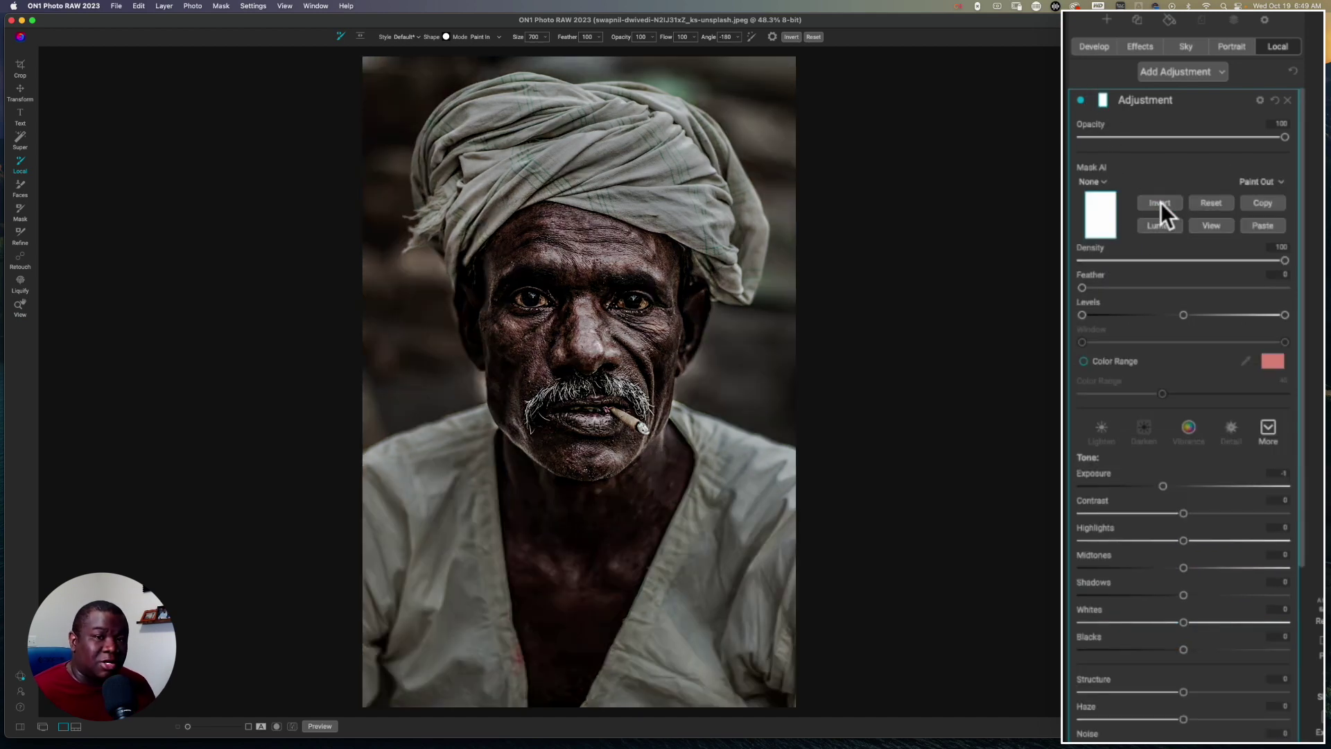
pyautogui.doubleClick(1085, 472)
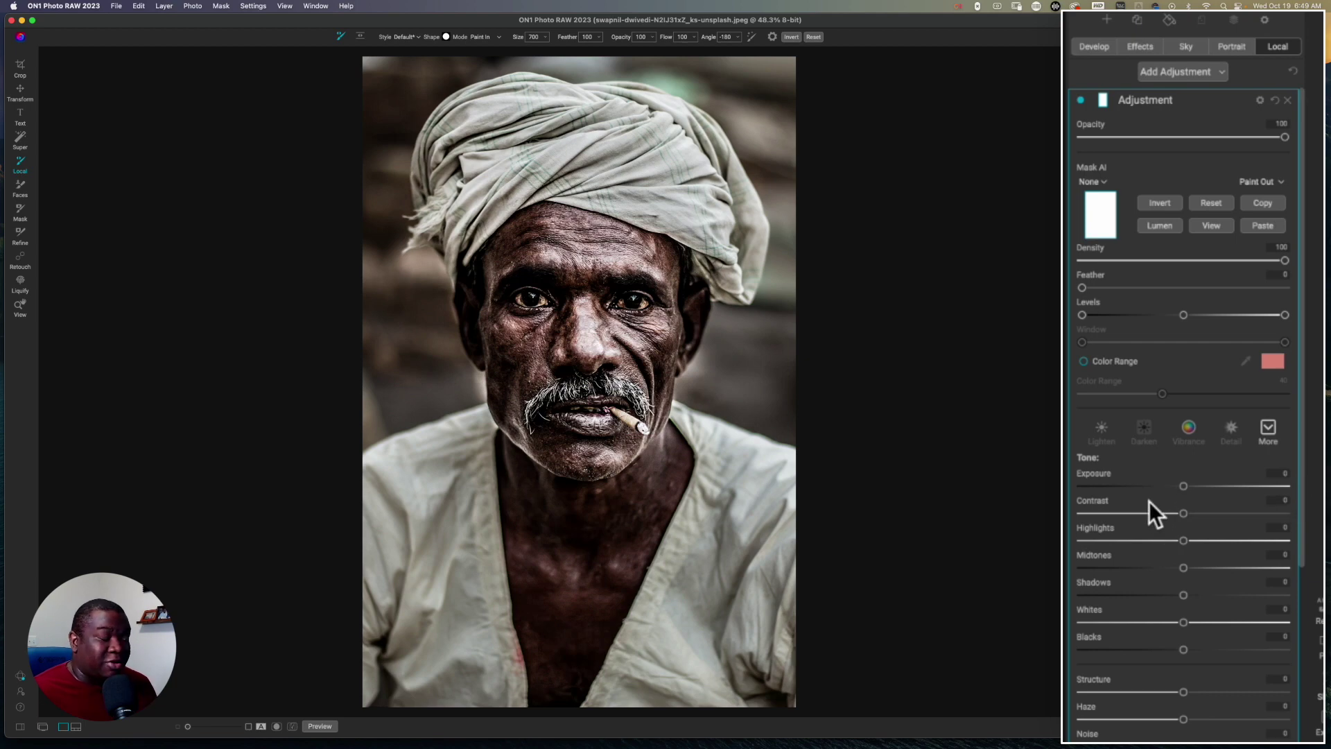
# Lower the adjustment's Saturation to -30.
pyautogui.scroll(-4, 1149, 501)
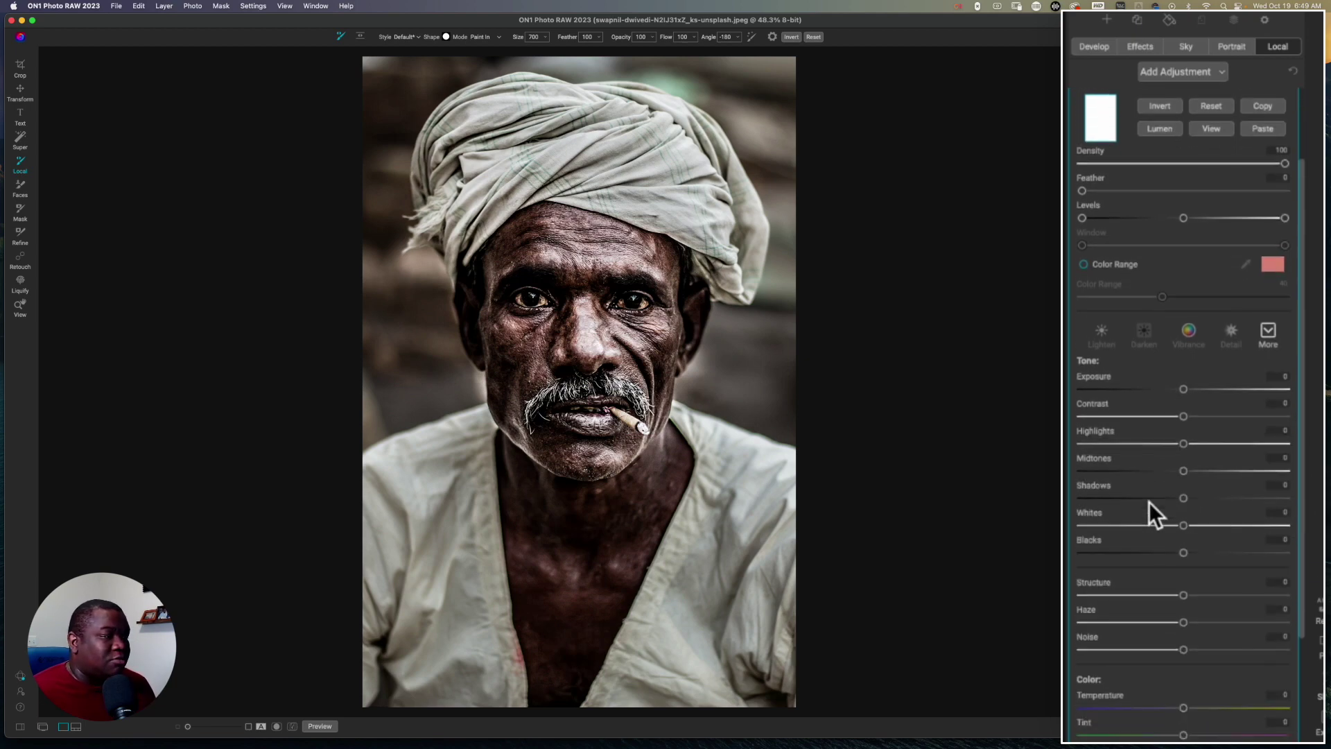
pyautogui.scroll(-5, 1150, 502)
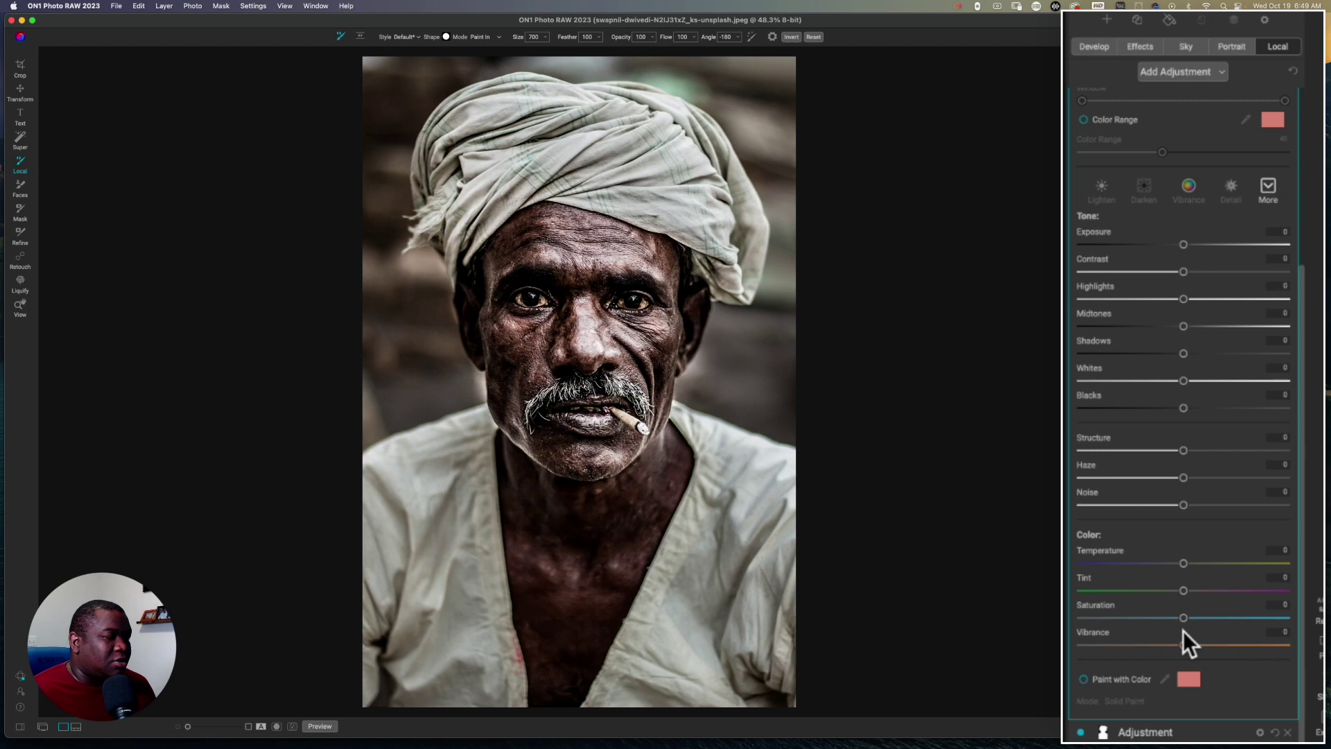
pyautogui.moveTo(1184, 618); pyautogui.dragTo(1151, 618)
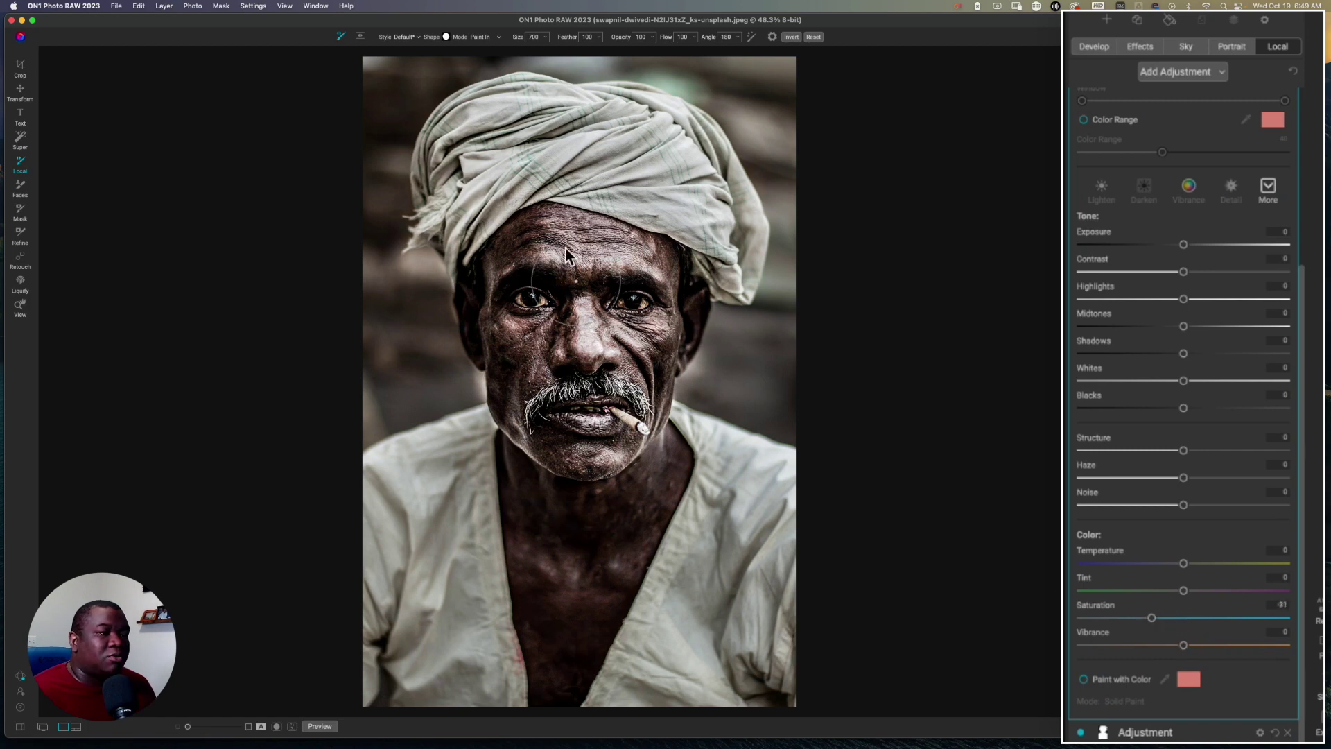
pyautogui.click(1151, 617)
pyautogui.moveTo(1151, 618); pyautogui.dragTo(1079, 621)
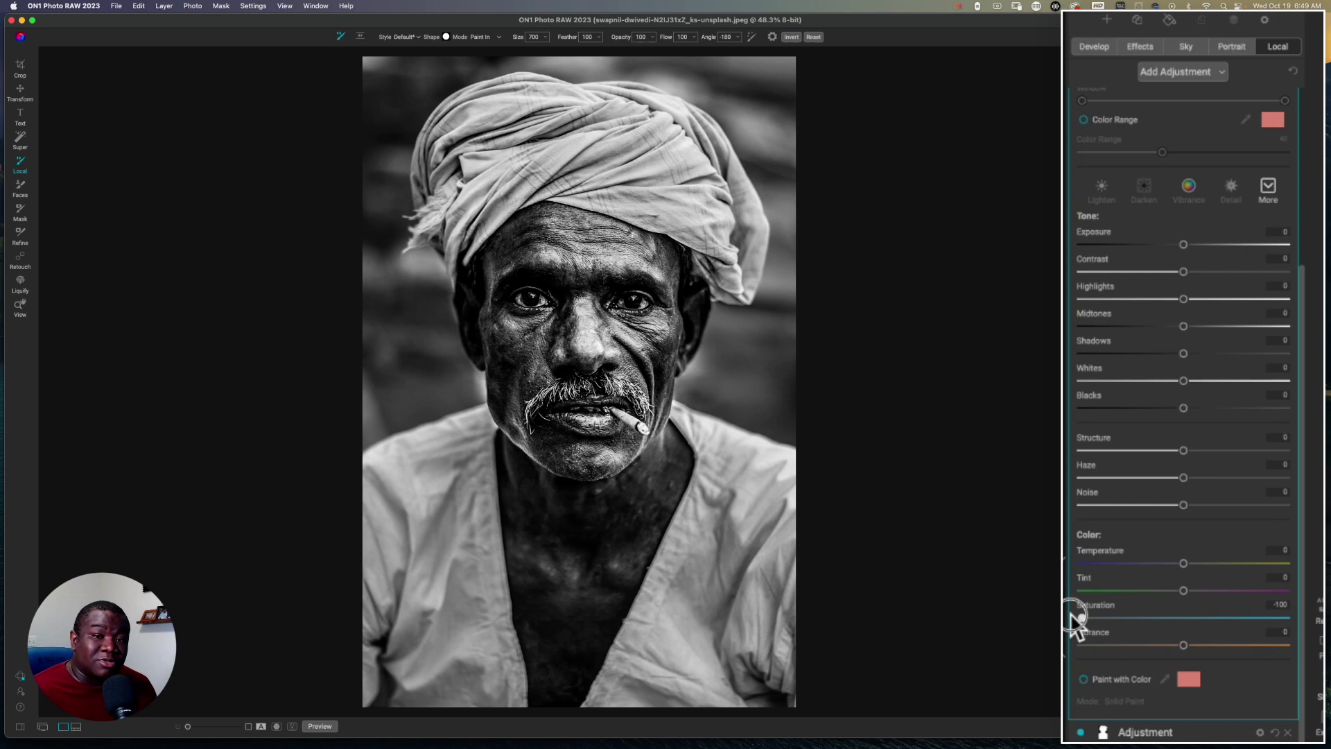
pyautogui.moveTo(1074, 613); pyautogui.dragTo(1147, 618)
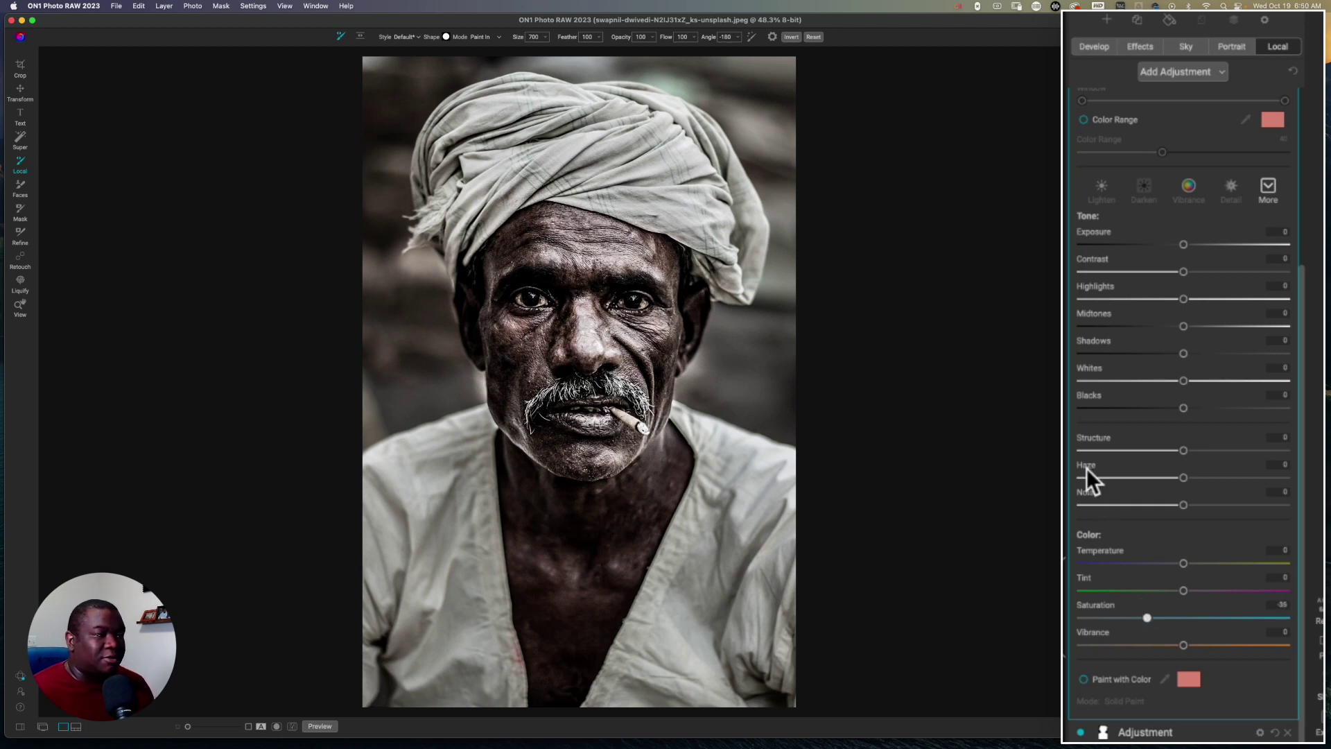
pyautogui.scroll(5, 1110, 132)
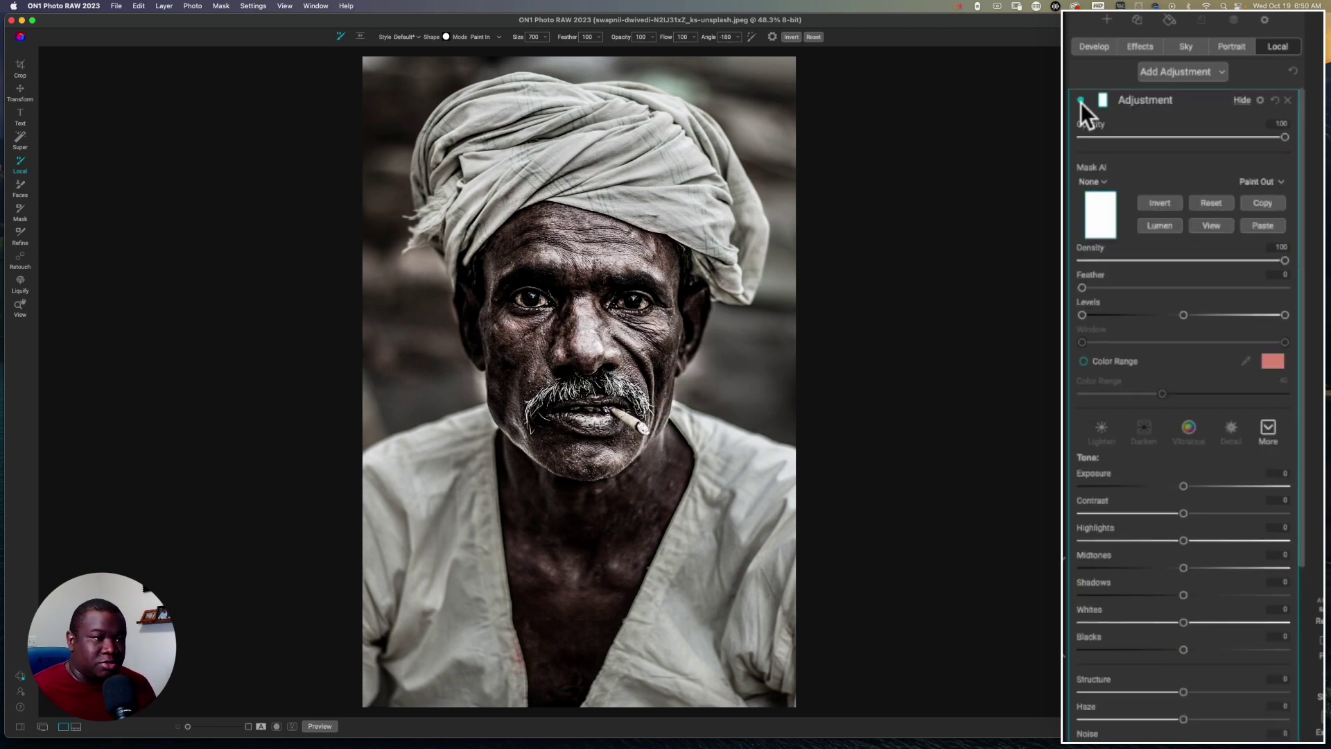
# Compare the desaturation, then confine it to the man with an inverted People AI mask.
pyautogui.click(1080, 101)
pyautogui.click(1081, 101)
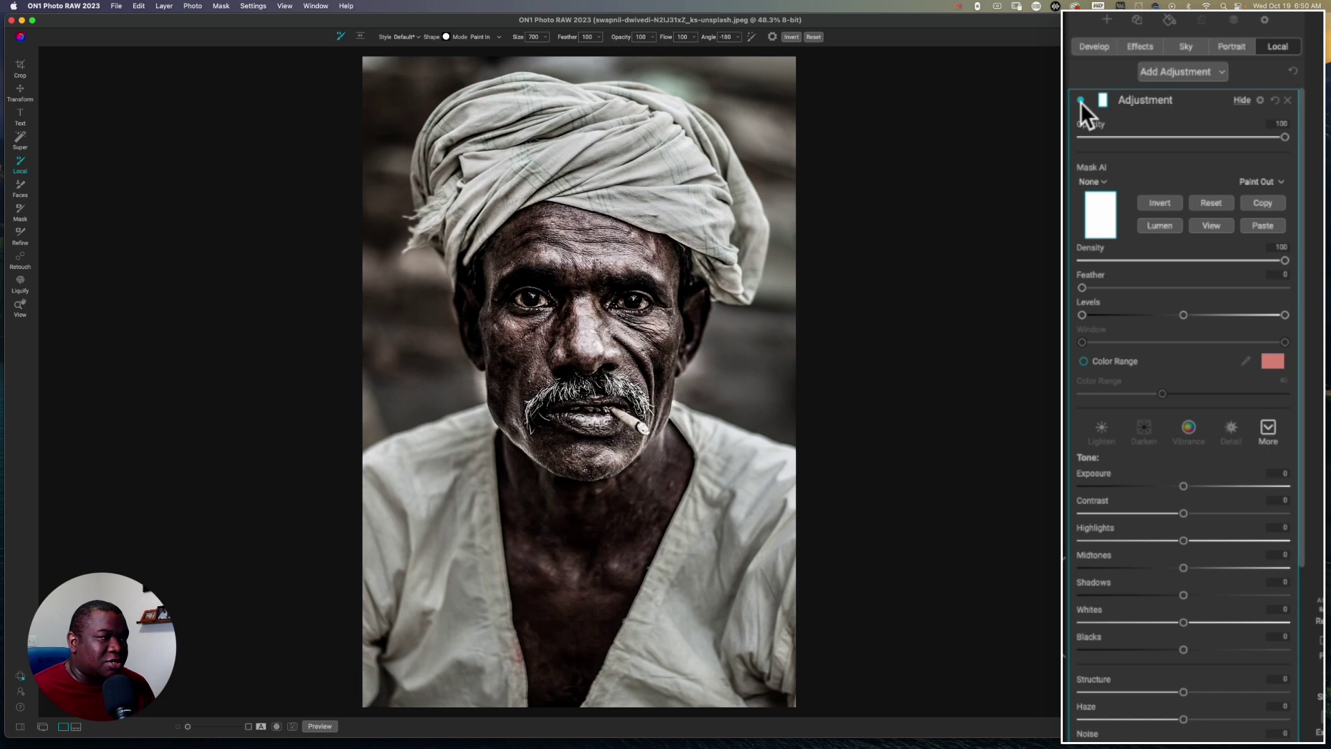
pyautogui.click(1095, 182)
pyautogui.click(1084, 288)
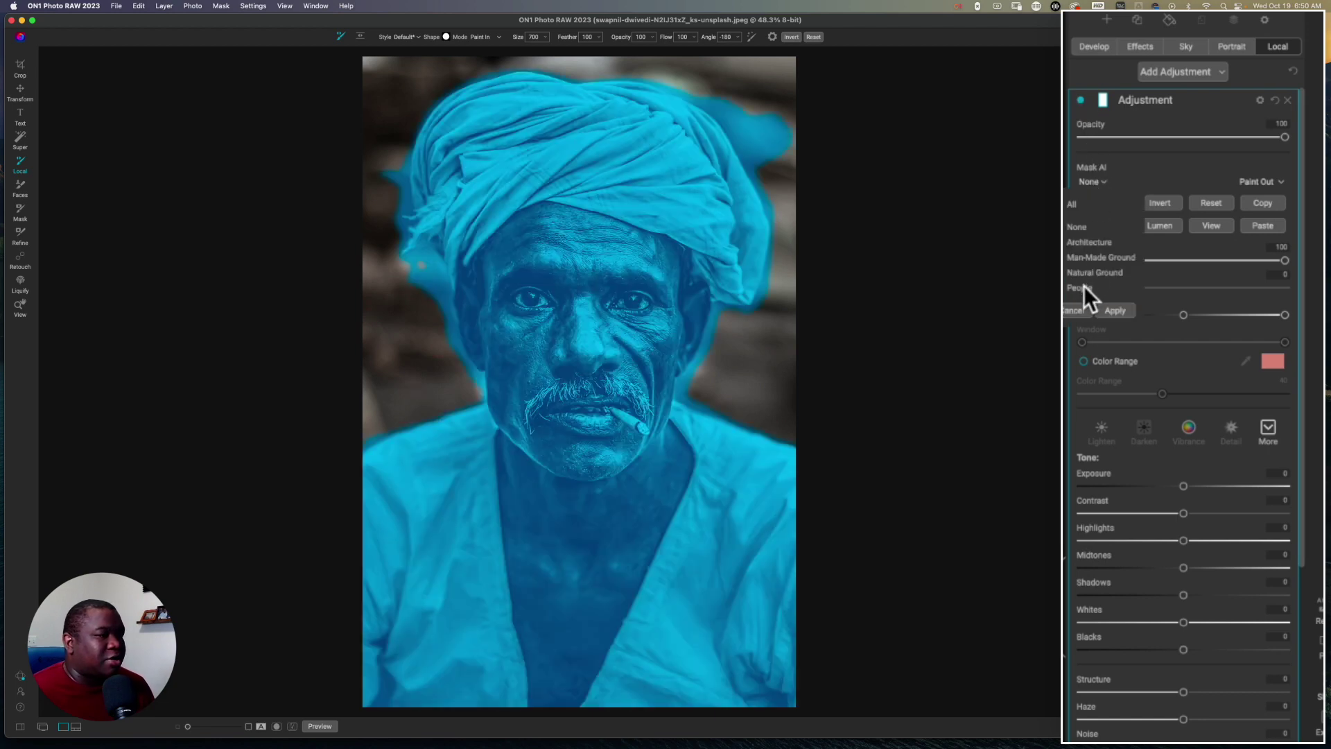
pyautogui.click(1116, 310)
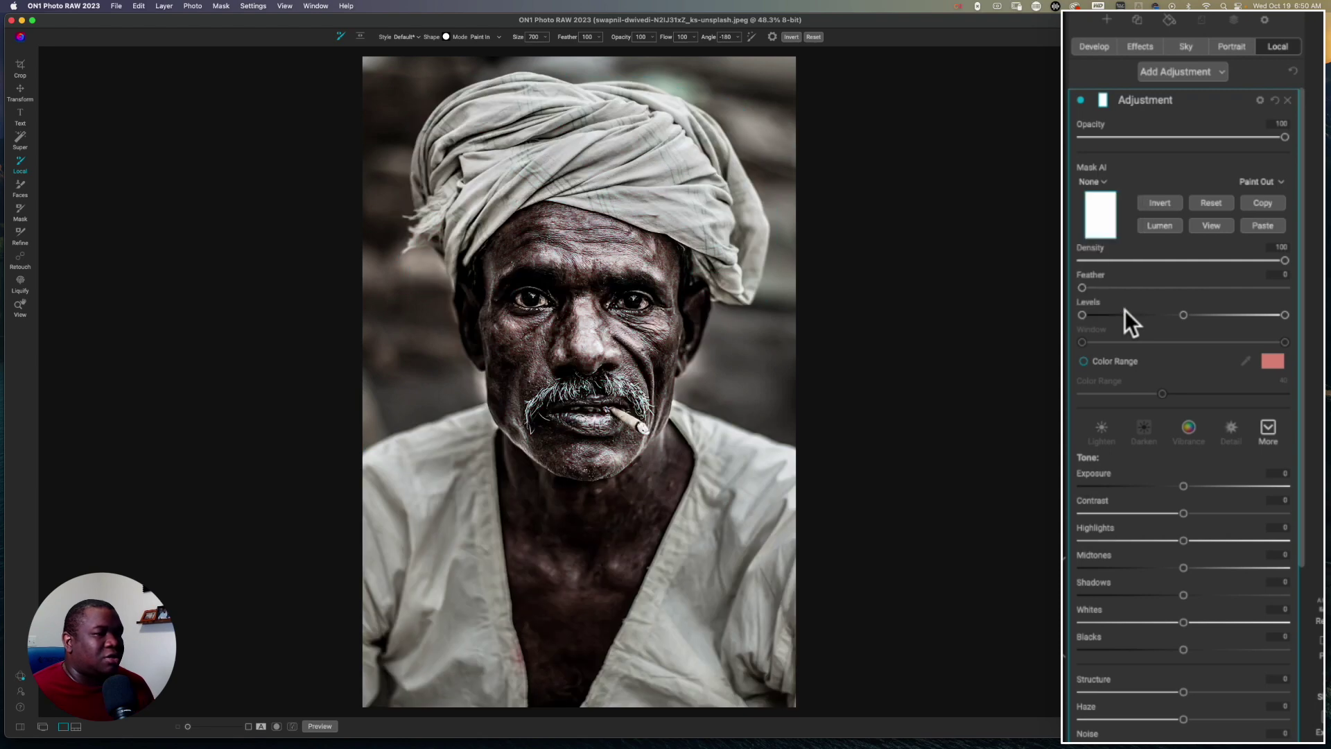
pyautogui.click(1169, 206)
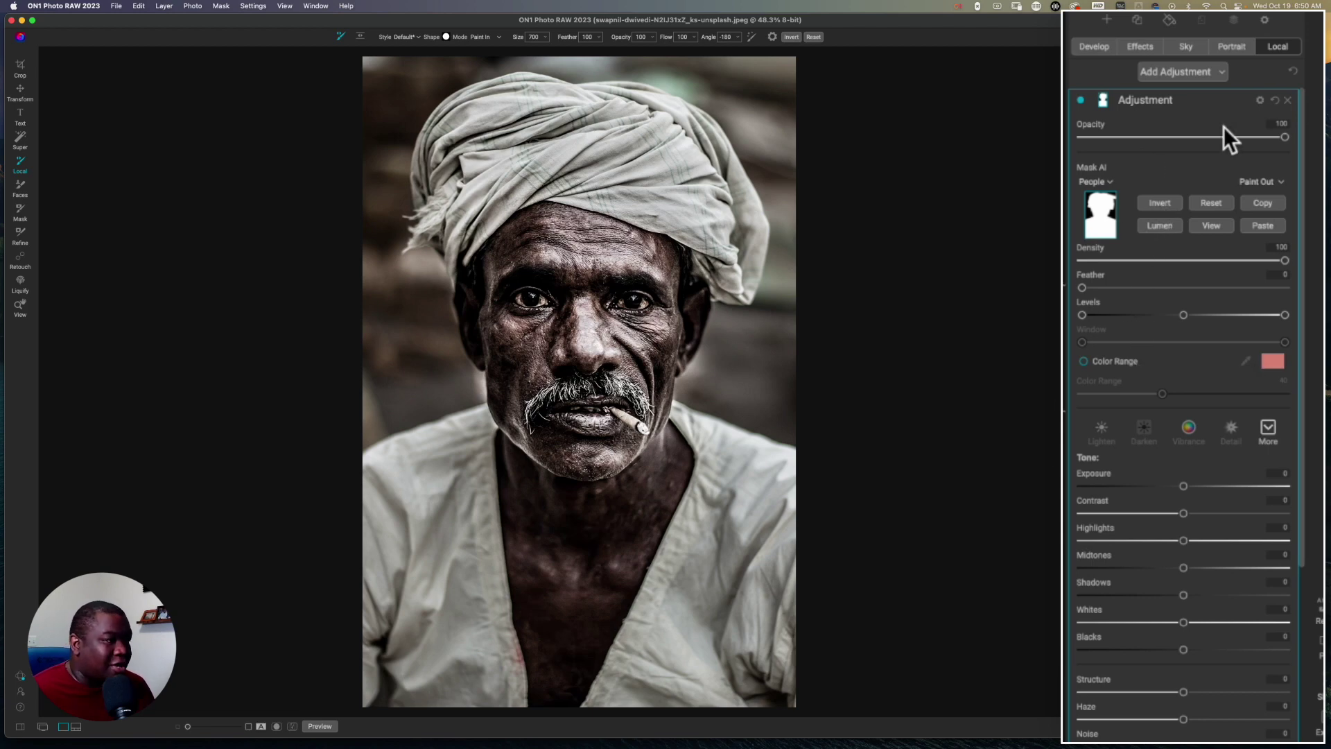
# Sample the forehead skin tone as a Custom Range 40 colour limit and preview the mask.
pyautogui.click(1262, 100)
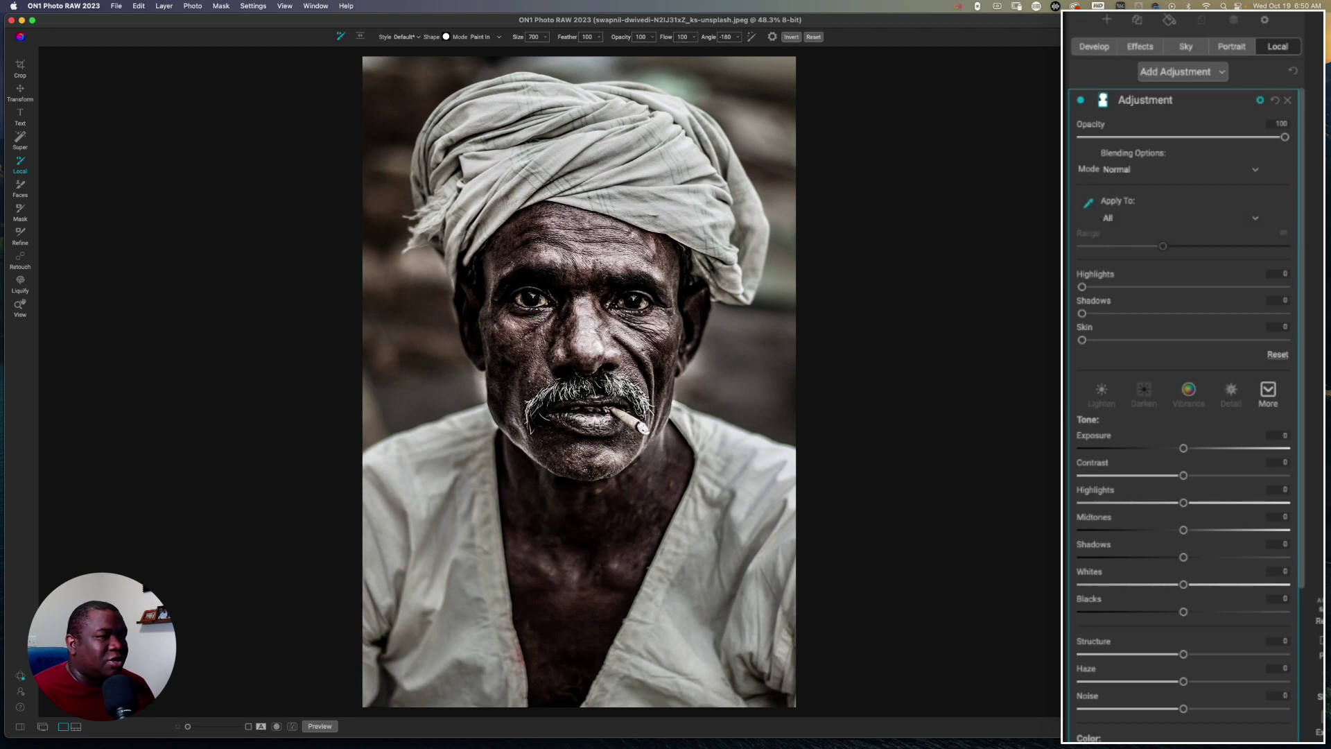
pyautogui.click(563, 245)
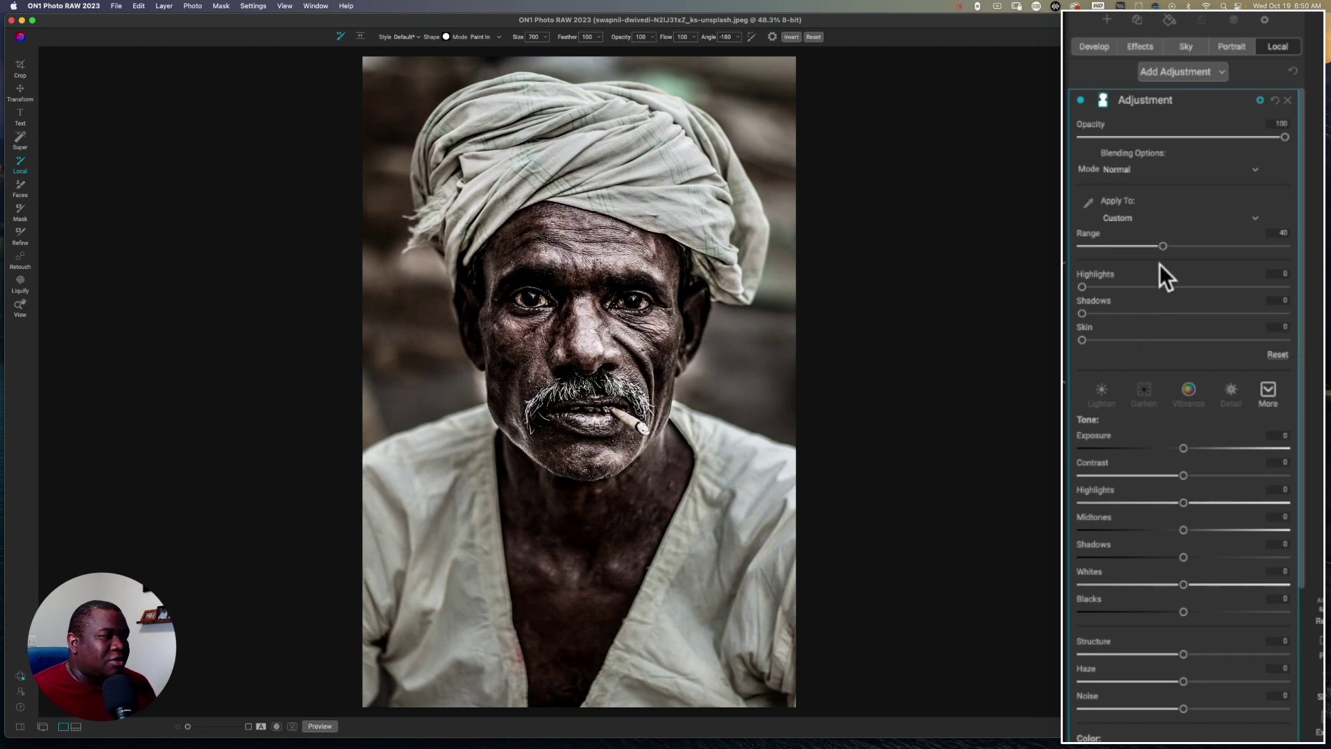
pyautogui.click(1098, 103)
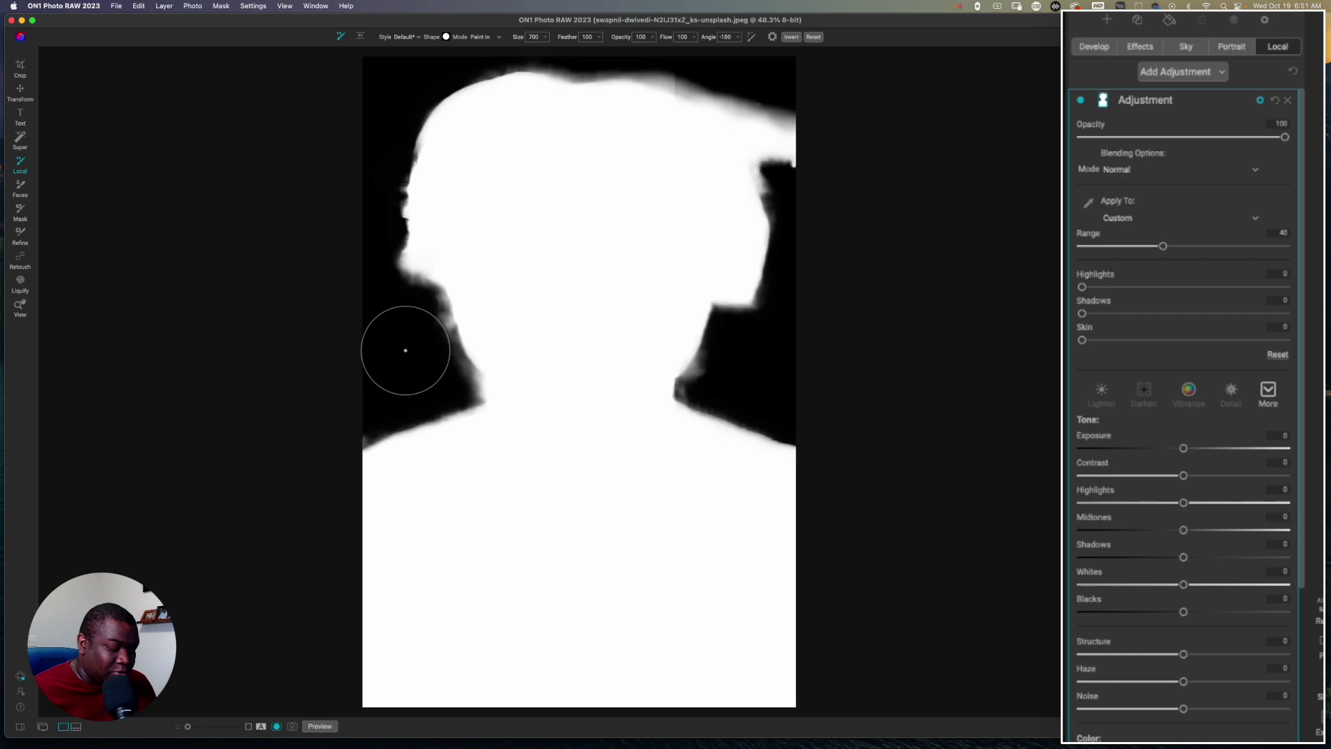
pyautogui.press('o')
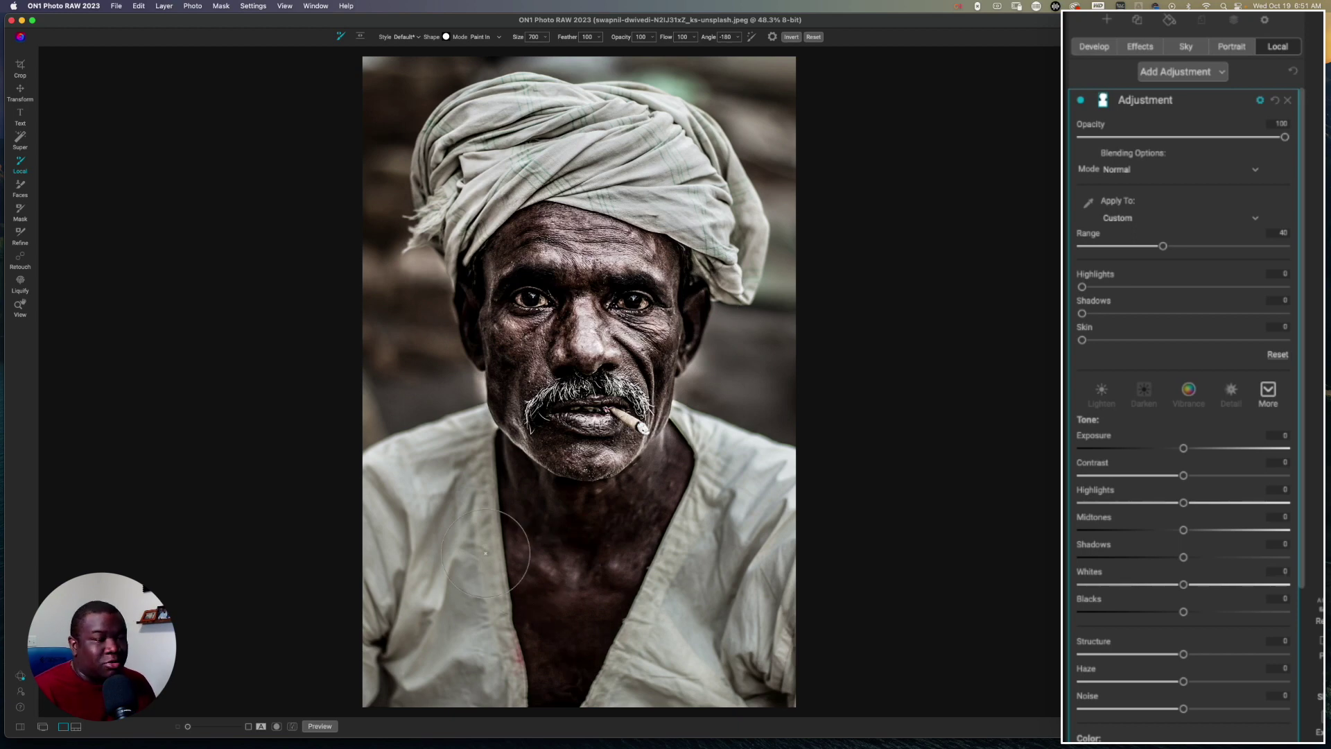
pyautogui.press('o')
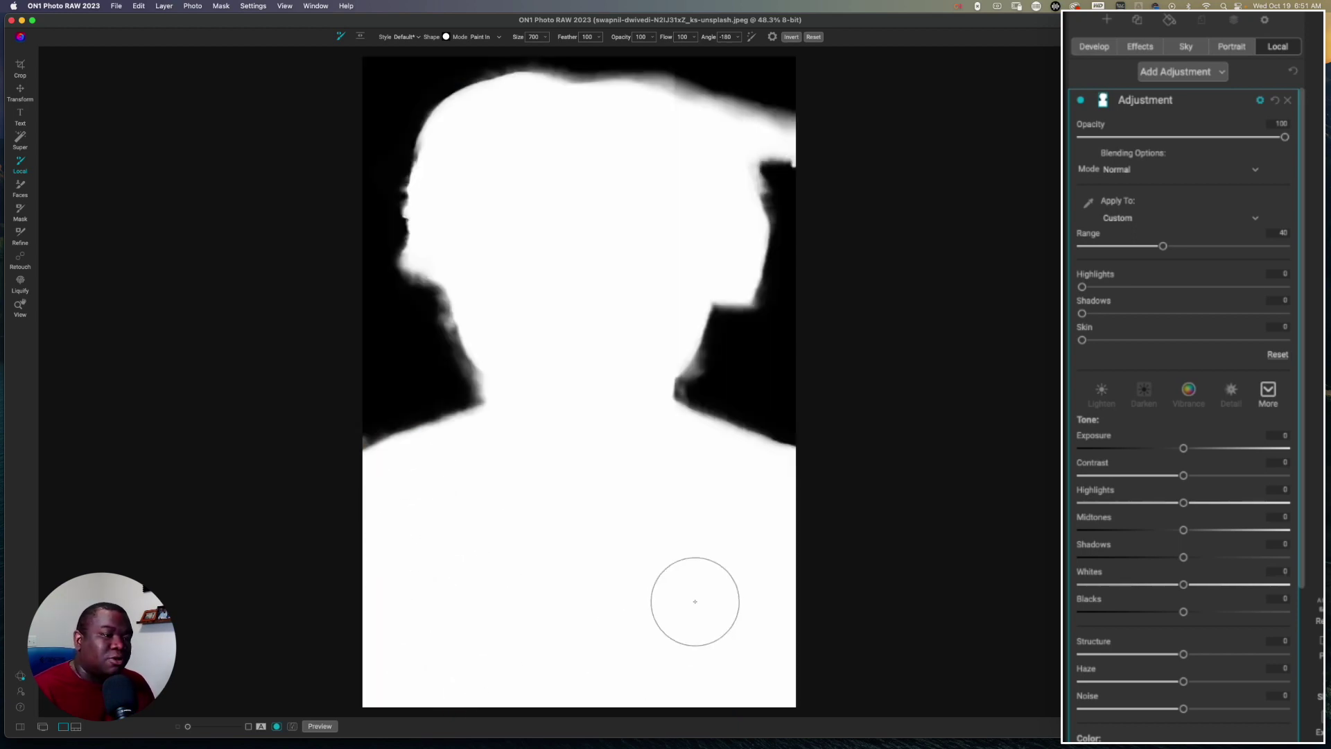
pyautogui.press('o')
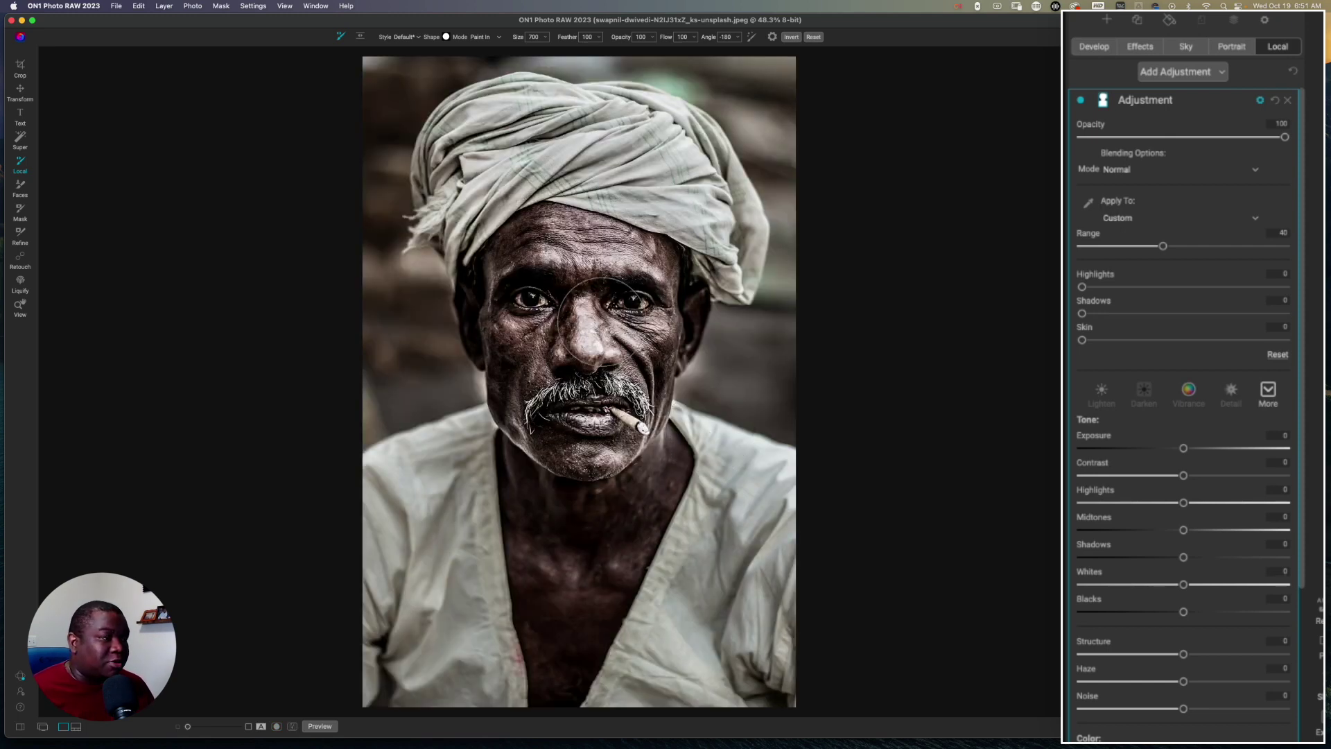
# Mute the masked skin tones by setting Saturation to -85, then collapse that adjustment's settings.
pyautogui.scroll(-3, 1204, 411)
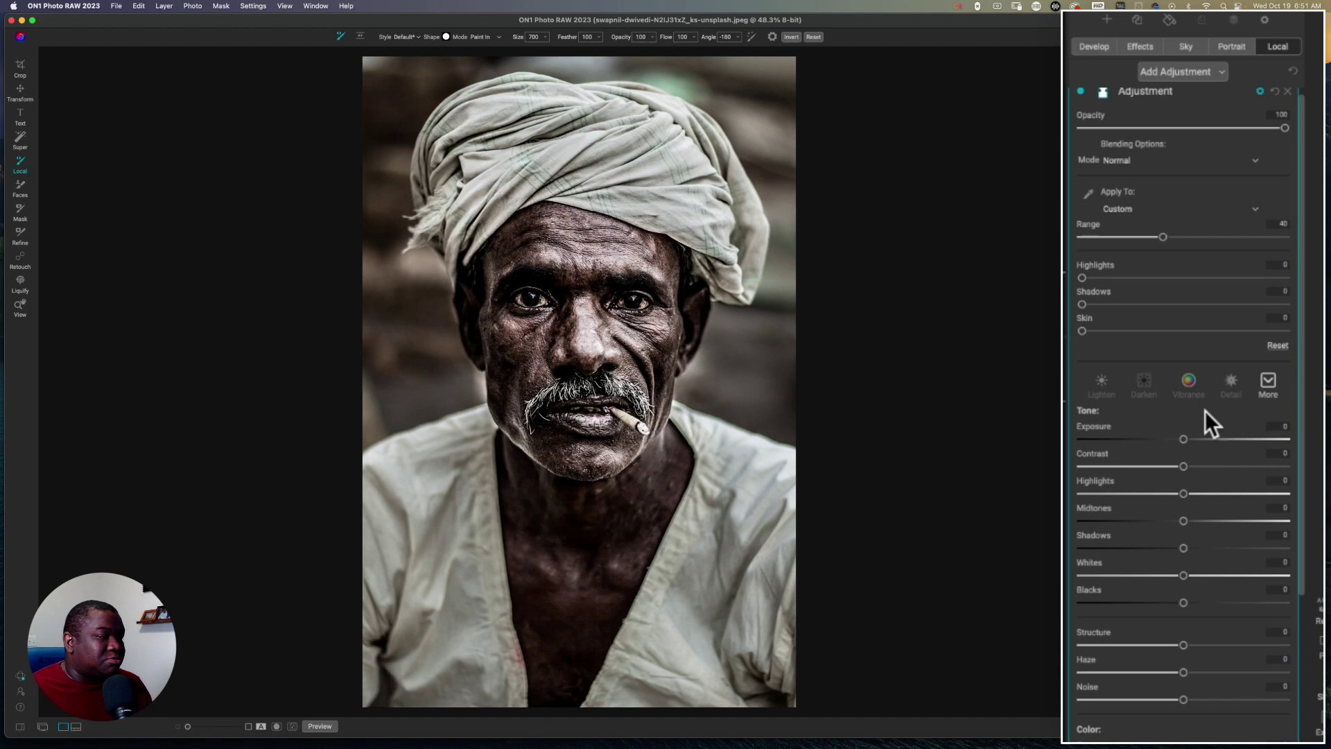
pyautogui.scroll(-4, 1165, 212)
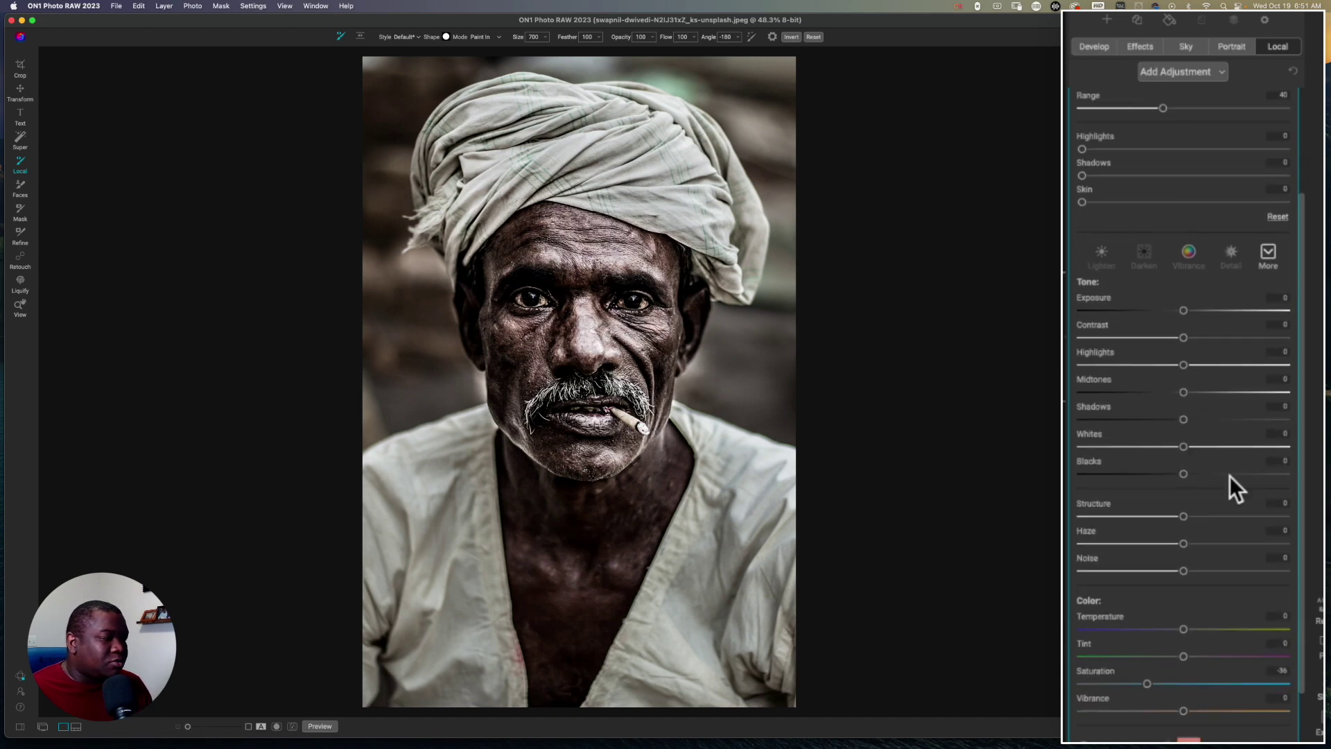
pyautogui.scroll(-2, 1177, 676)
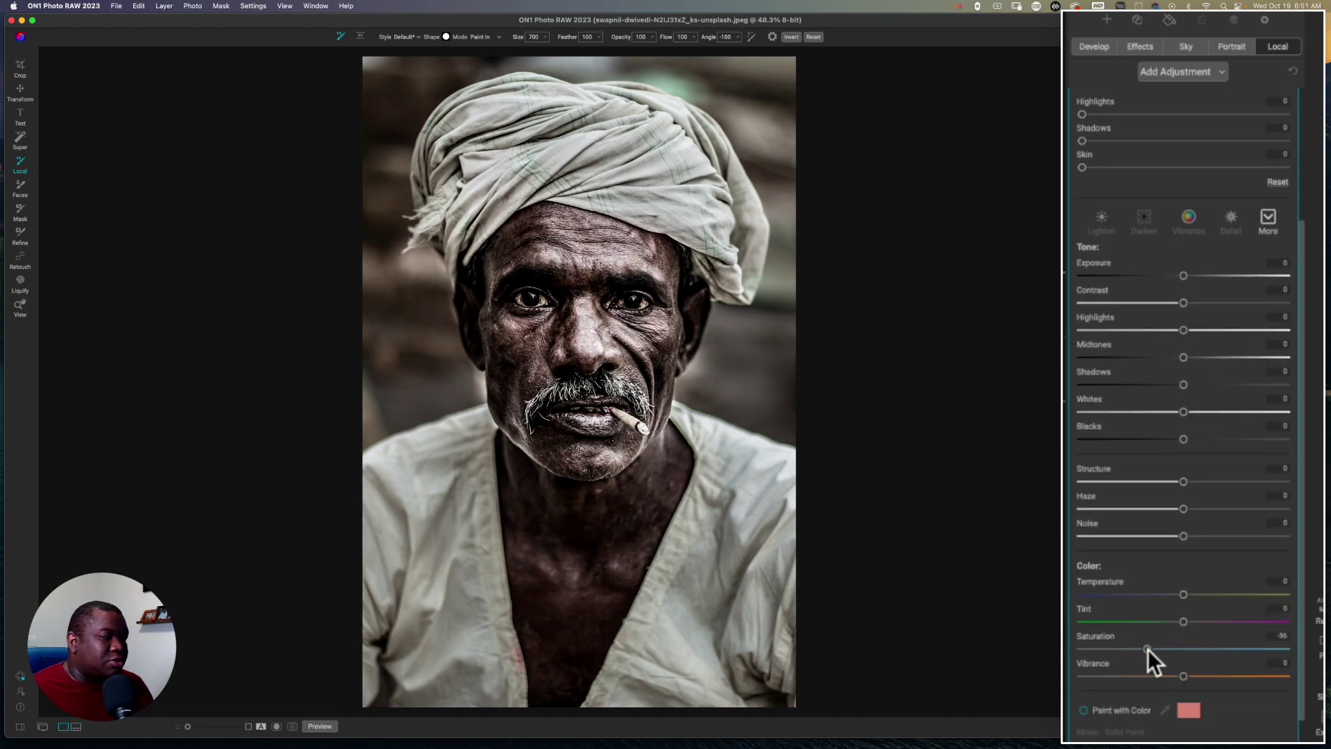
pyautogui.moveTo(1146, 649)
pyautogui.mouseDown()
pyautogui.moveTo(1116, 664)
pyautogui.moveTo(1083, 650)
pyautogui.mouseUp()
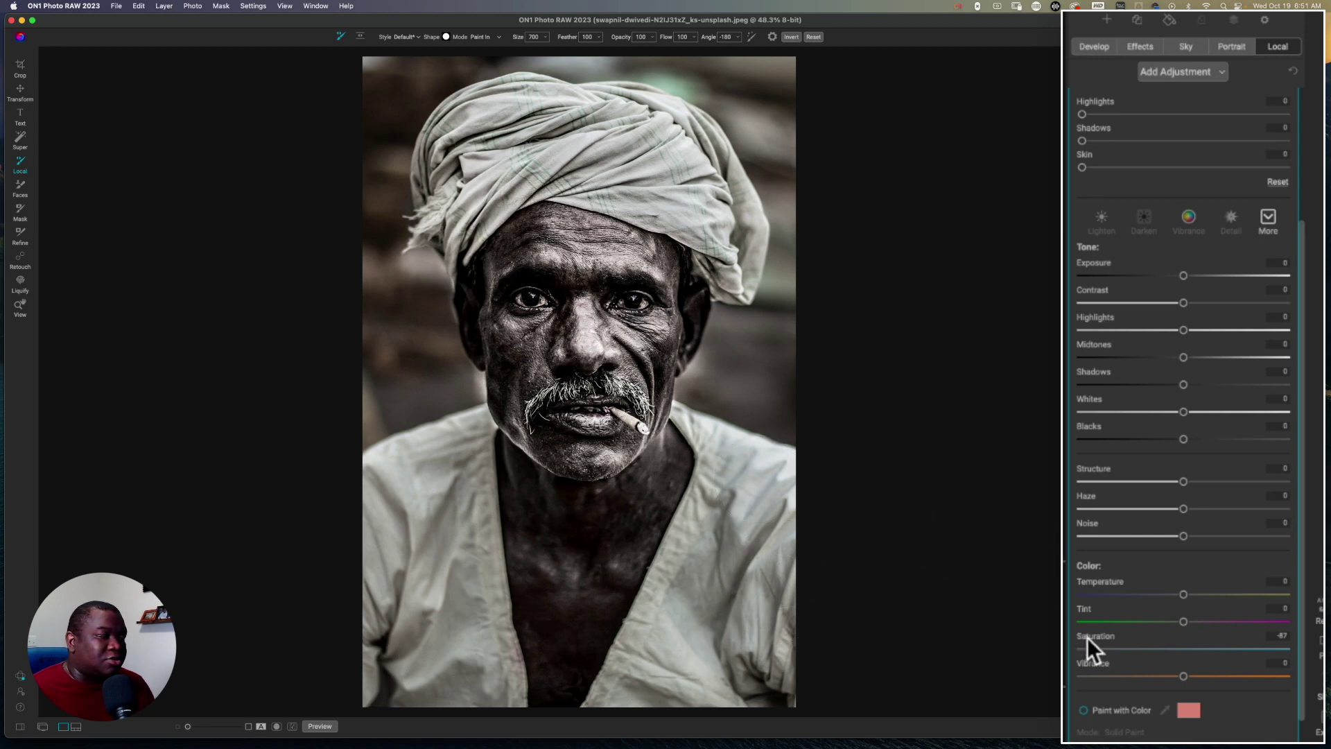
pyautogui.moveTo(1095, 649); pyautogui.dragTo(1238, 650)
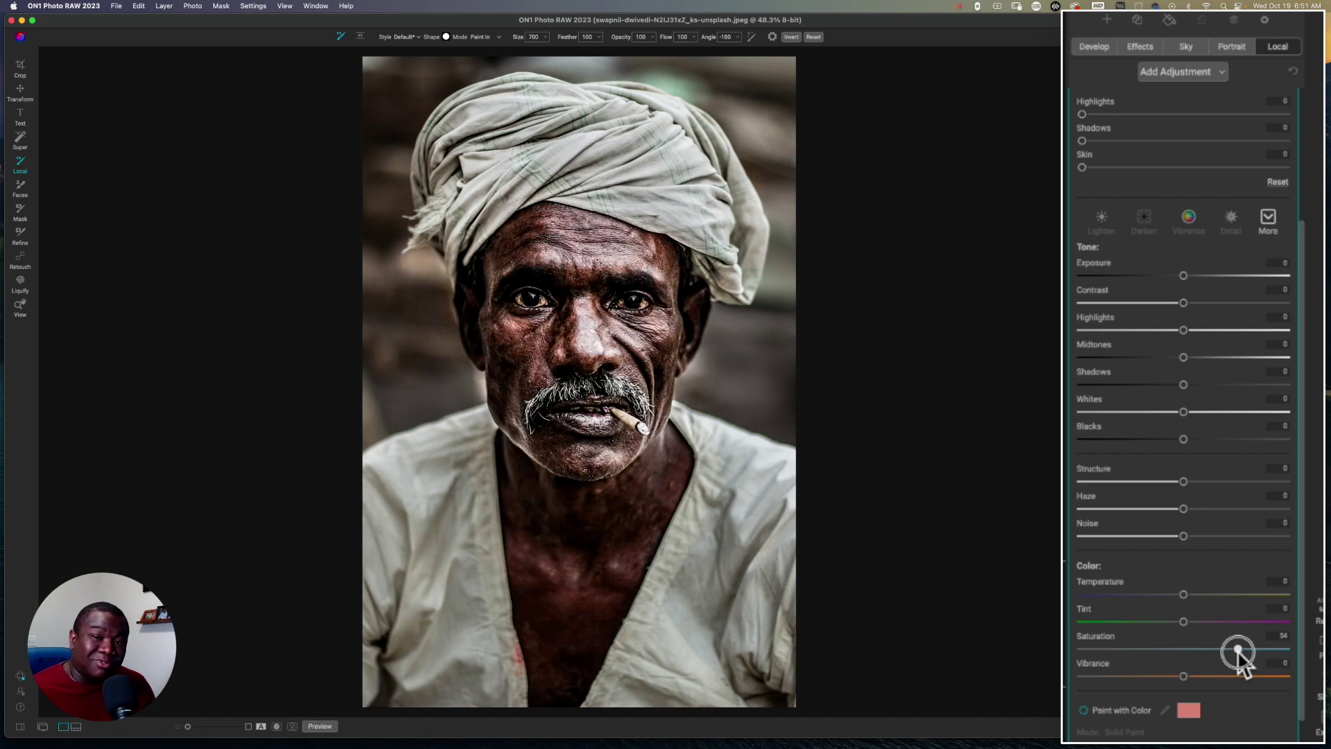
pyautogui.moveTo(1239, 651); pyautogui.dragTo(1215, 677)
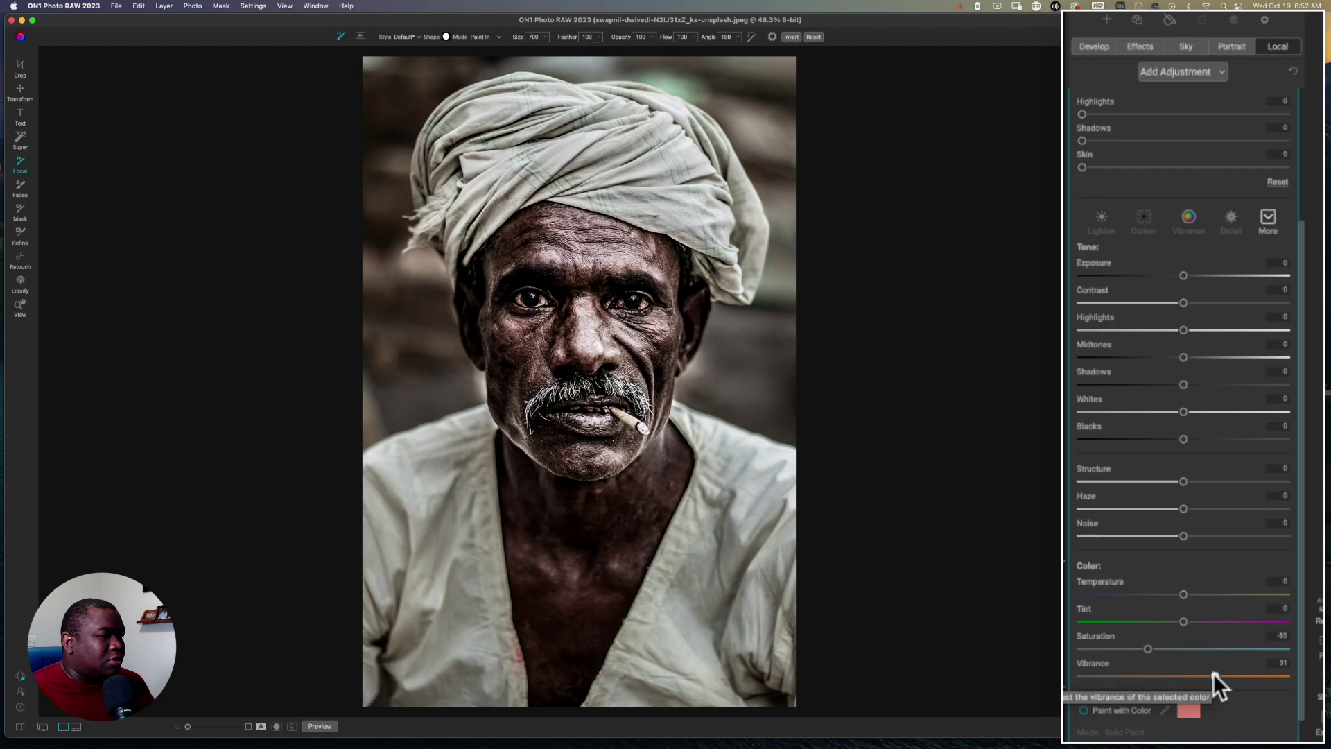
pyautogui.moveTo(1304, 656); pyautogui.dragTo(1317, 416)
pyautogui.click(1197, 98)
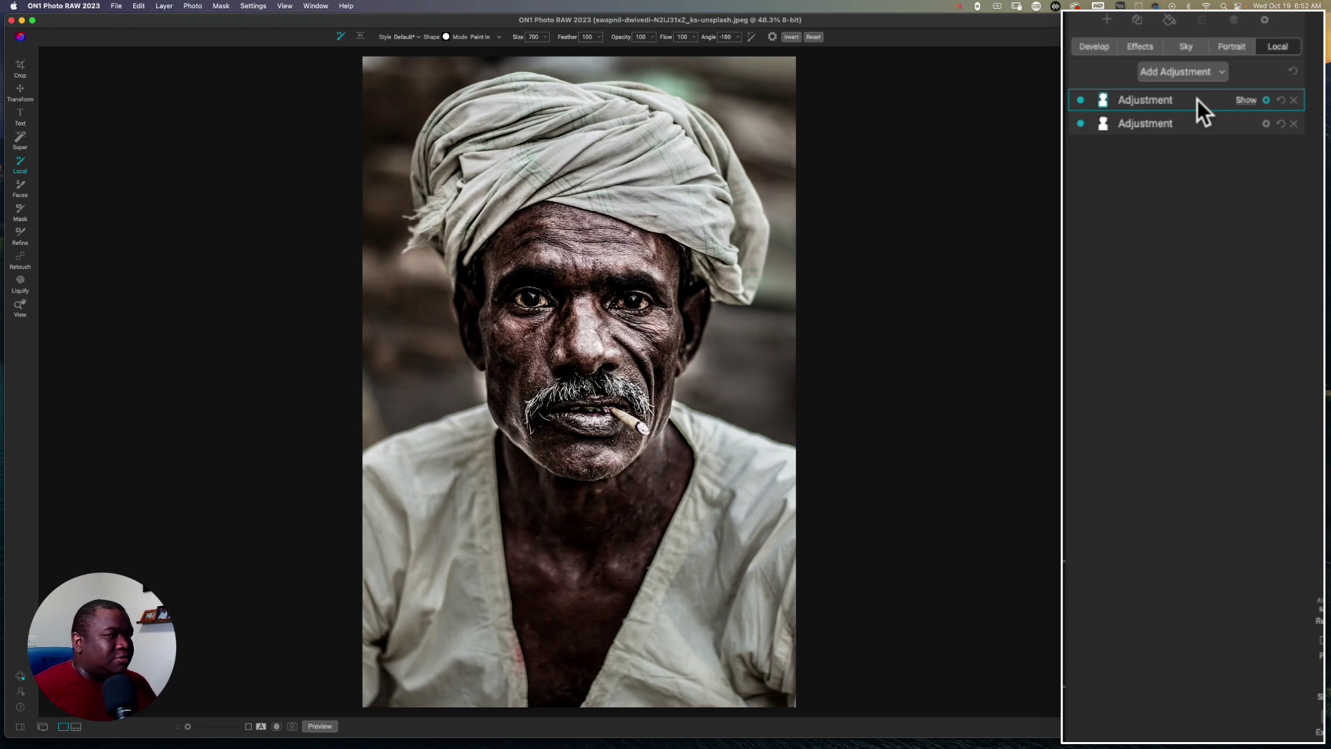
# On the Effects tab, dismiss the Save Preset window and show the Presets browser.
pyautogui.click(1135, 45)
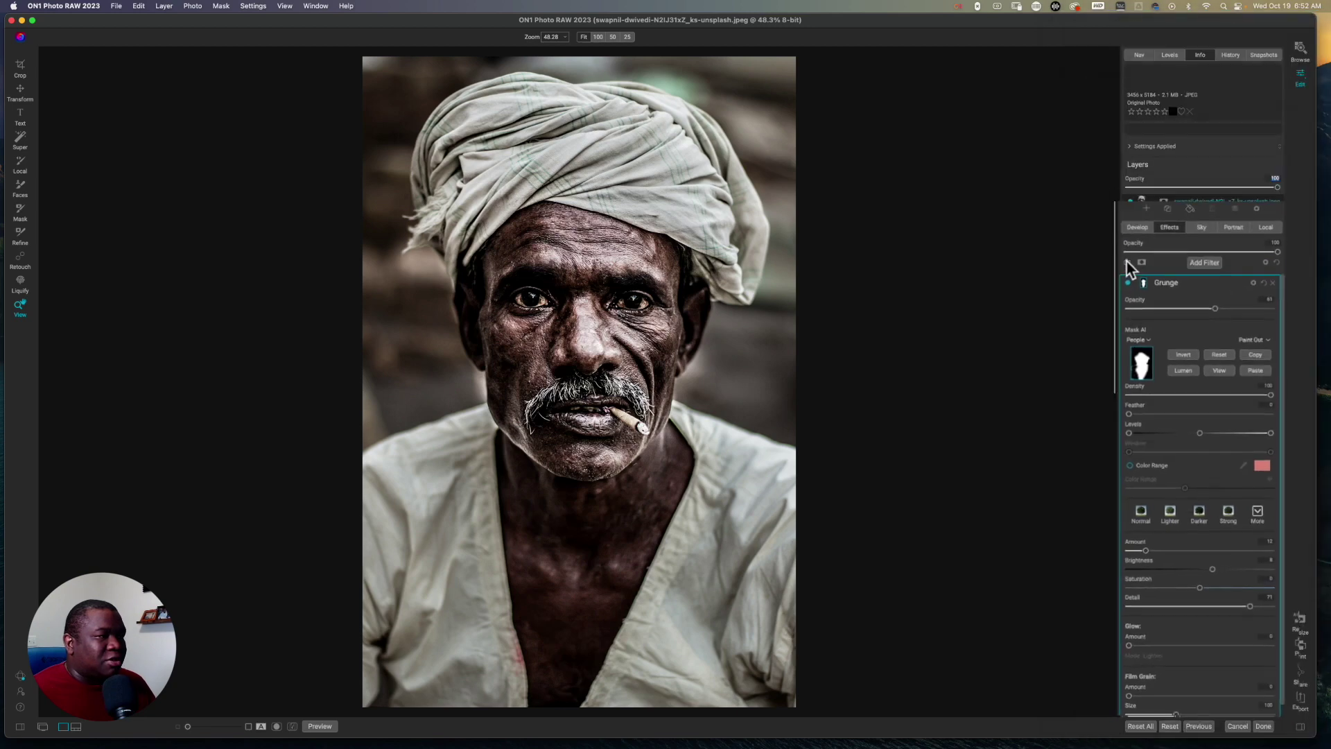
pyautogui.click(1132, 272)
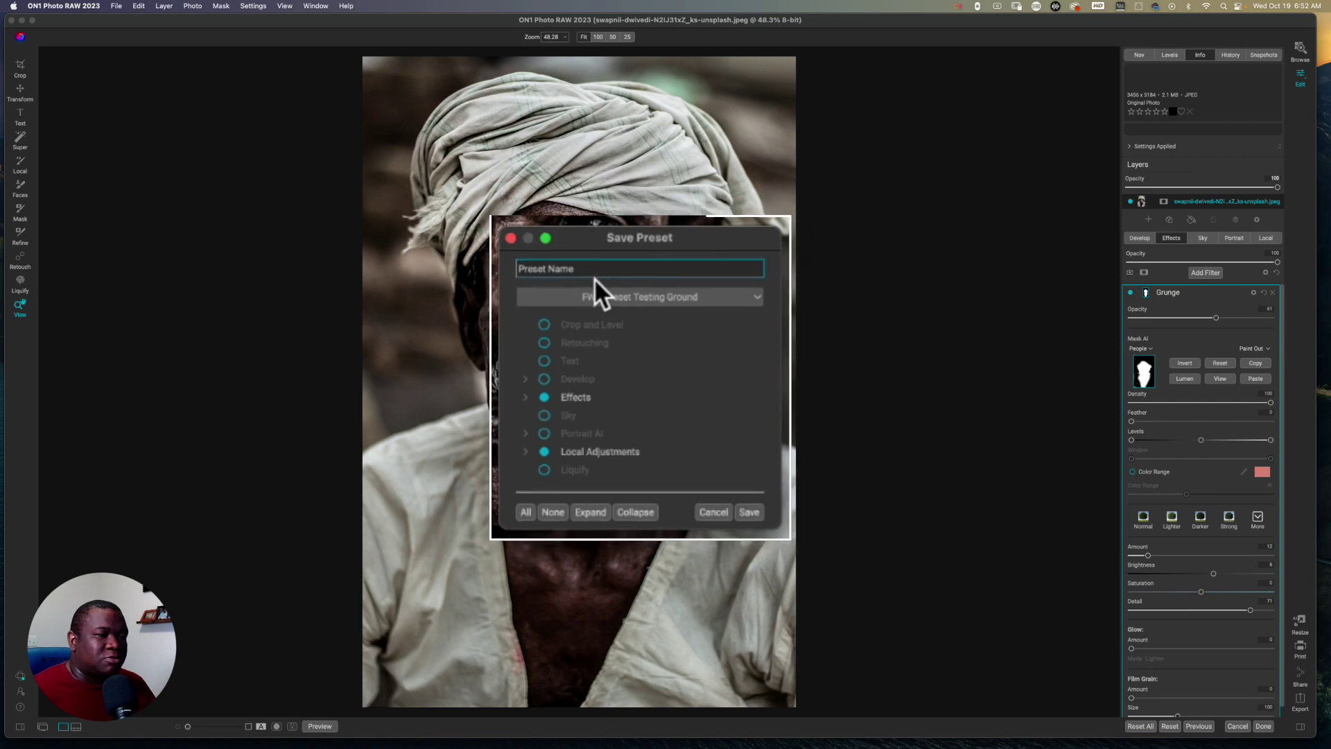
pyautogui.click(704, 472)
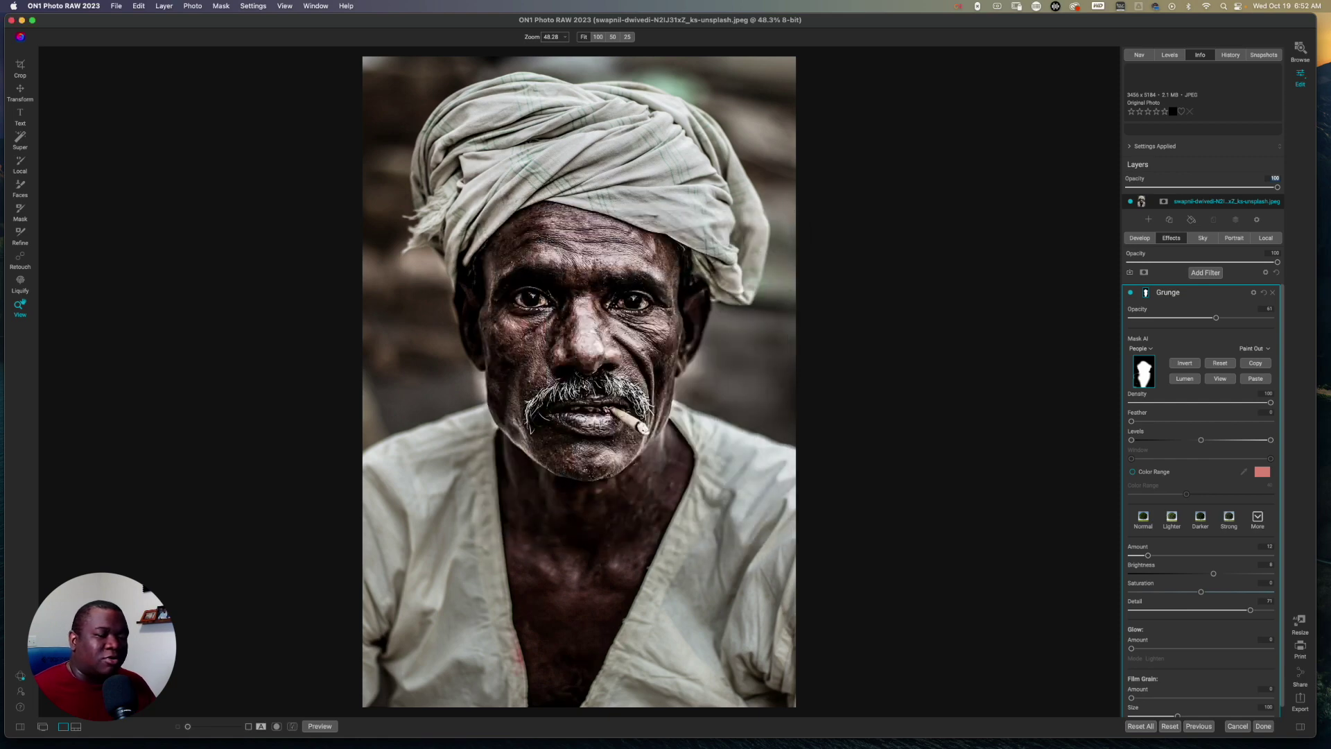
pyautogui.click(21, 727)
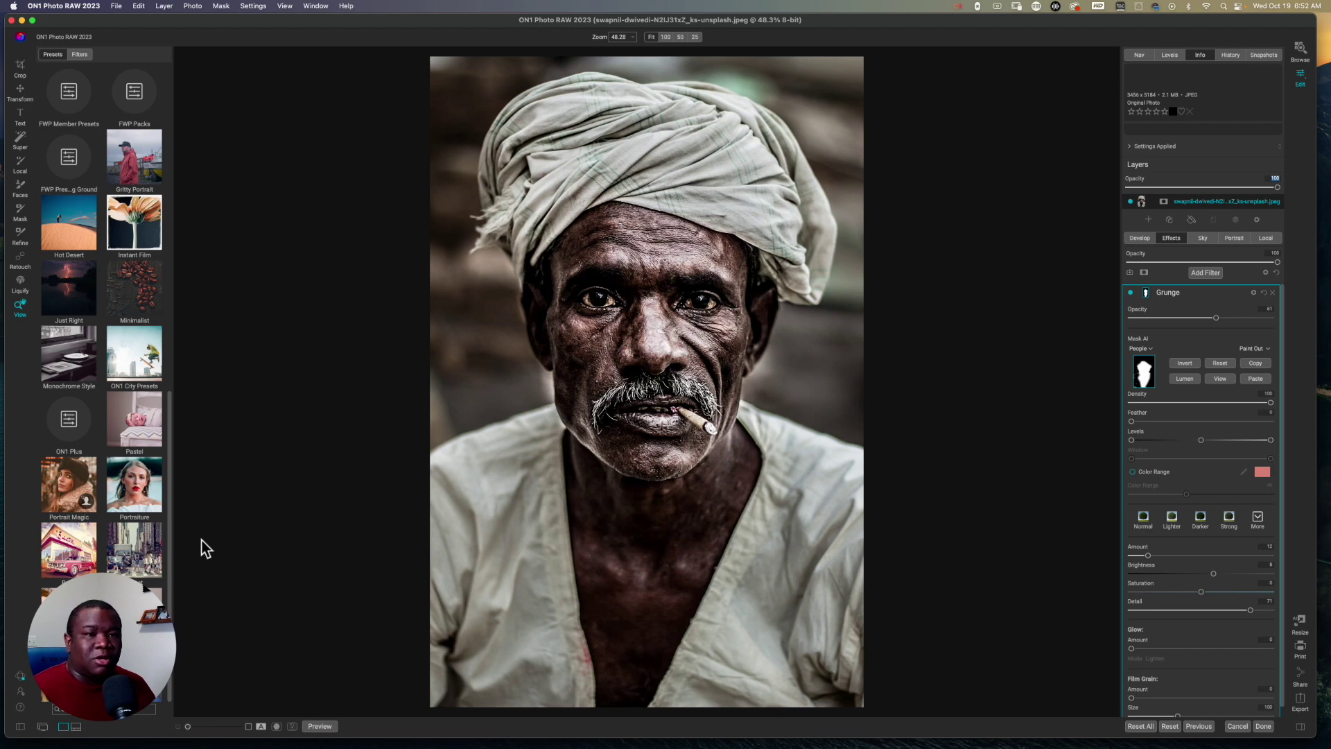
# Apply the Dragon Effect preset from FWP Preset Testing Ground and set Grunge opacity to 100.
pyautogui.click(72, 165)
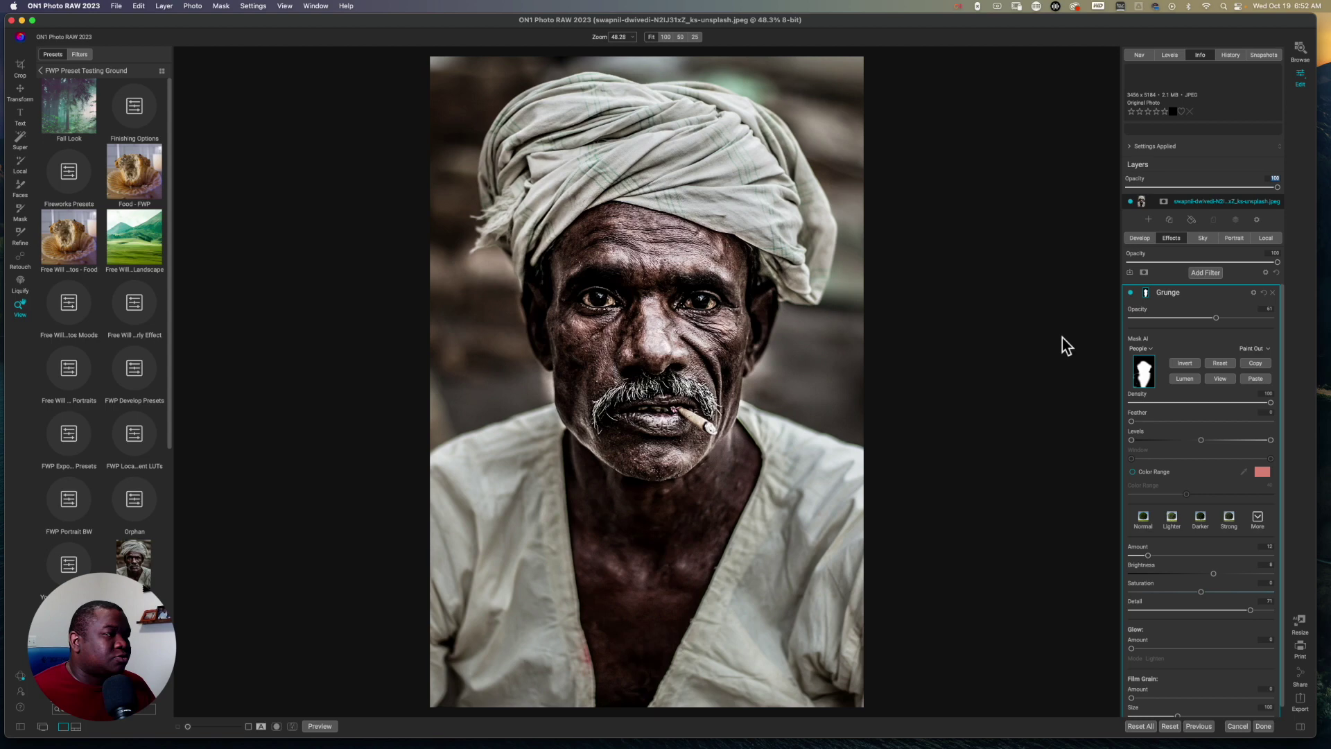
pyautogui.scroll(-1, 105, 414)
pyautogui.scroll(-5, 103, 412)
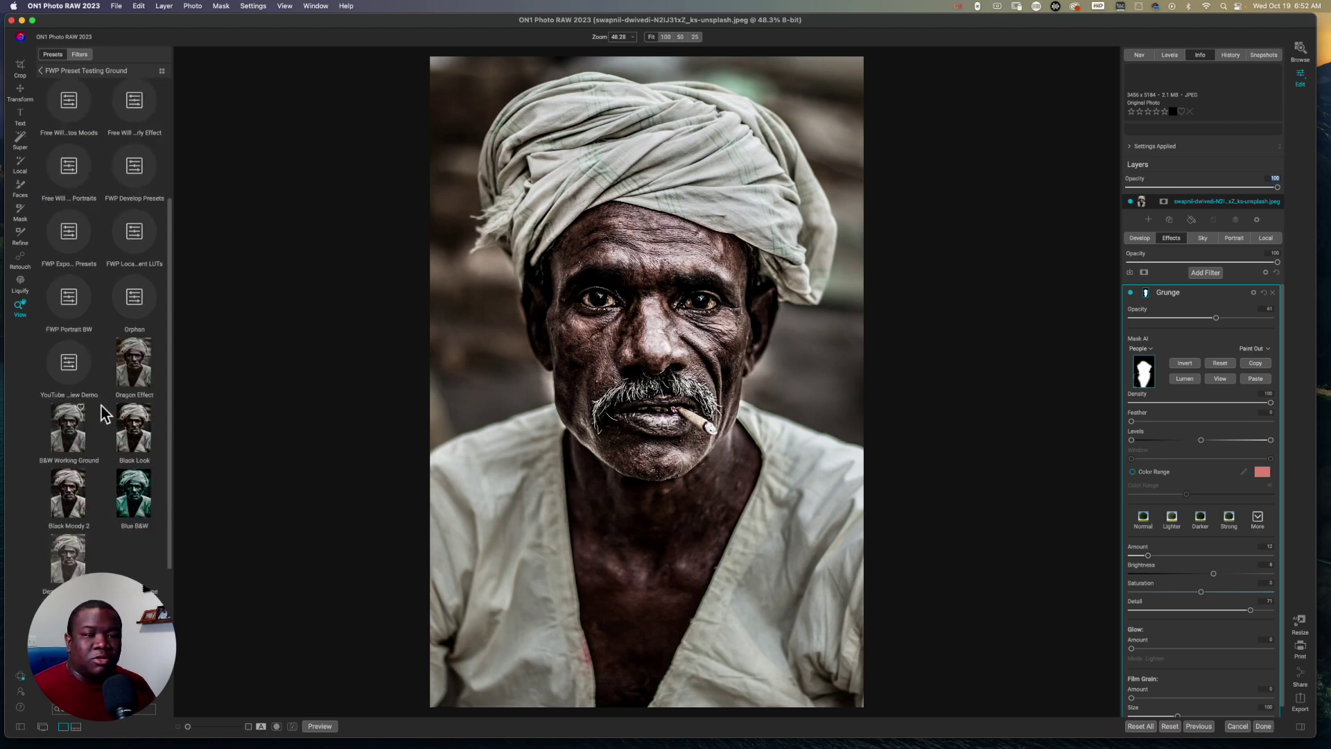
pyautogui.click(138, 375)
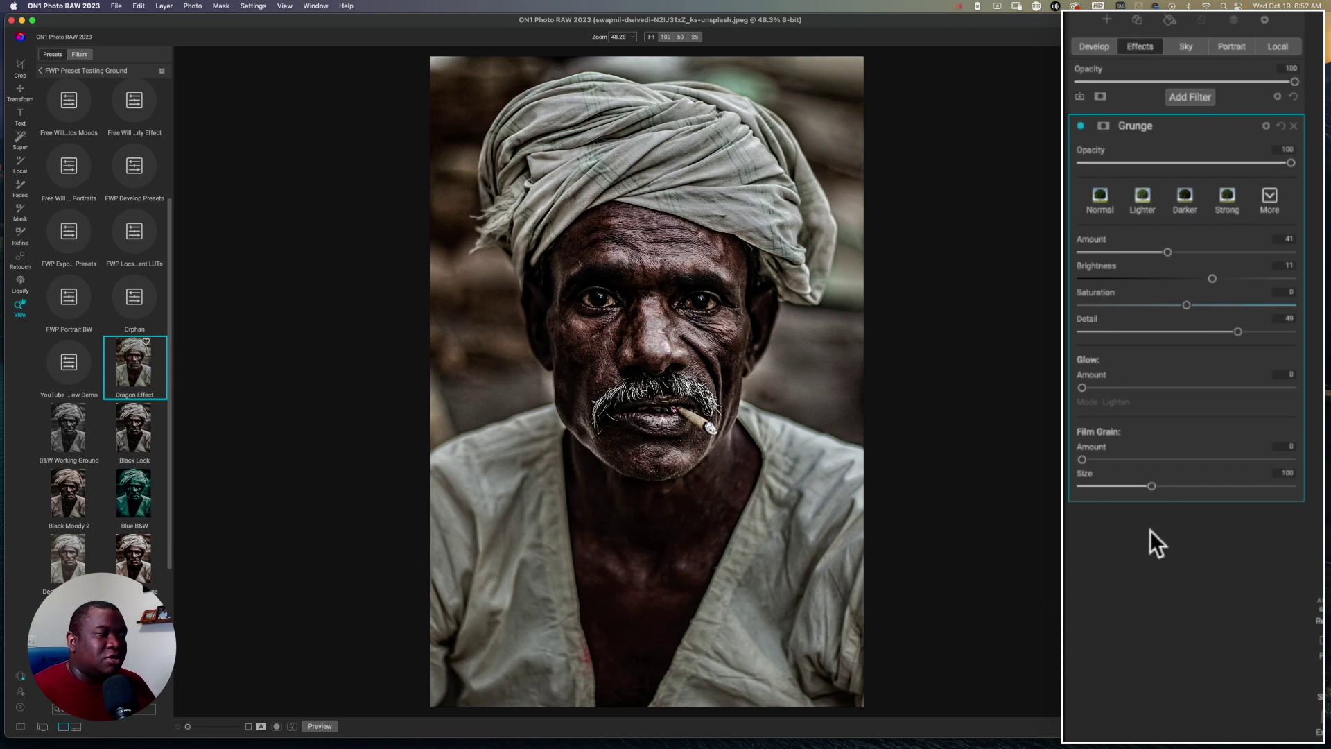
pyautogui.click(20, 726)
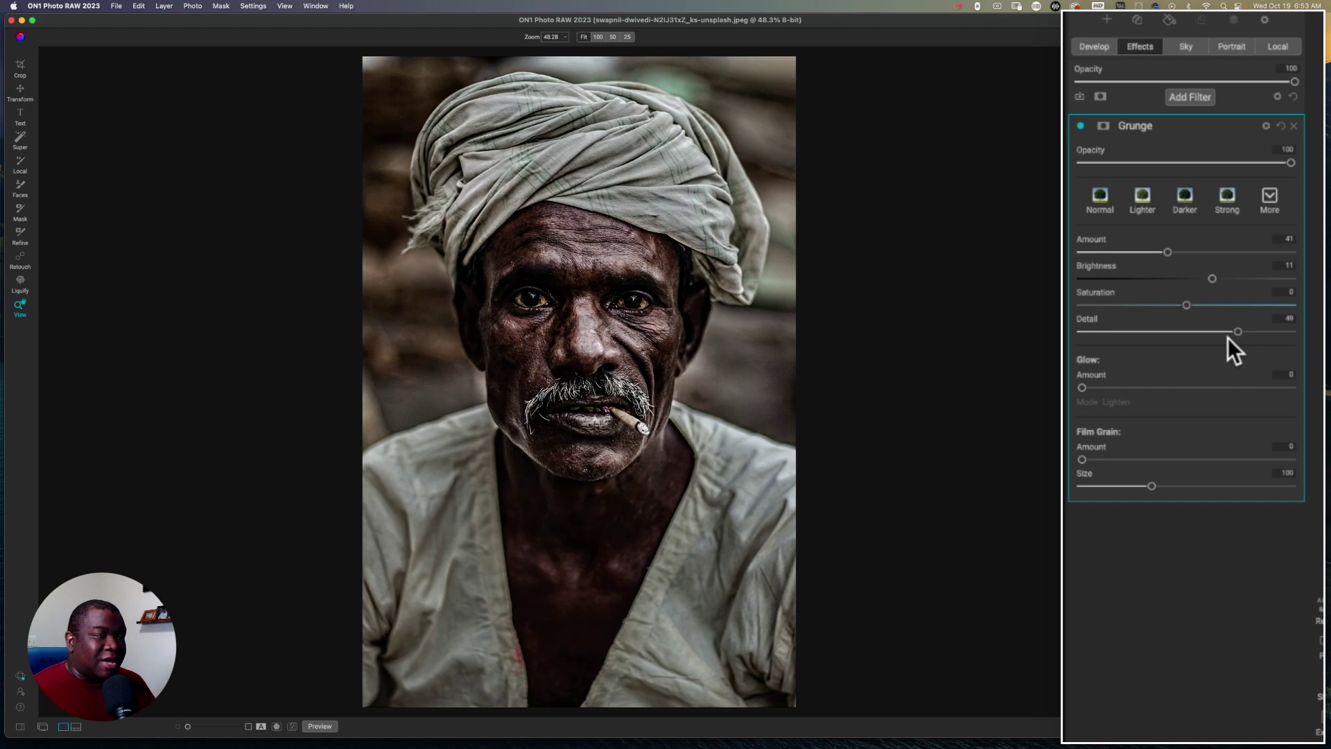
pyautogui.click(1290, 162)
pyautogui.moveTo(1291, 163); pyautogui.dragTo(1298, 164)
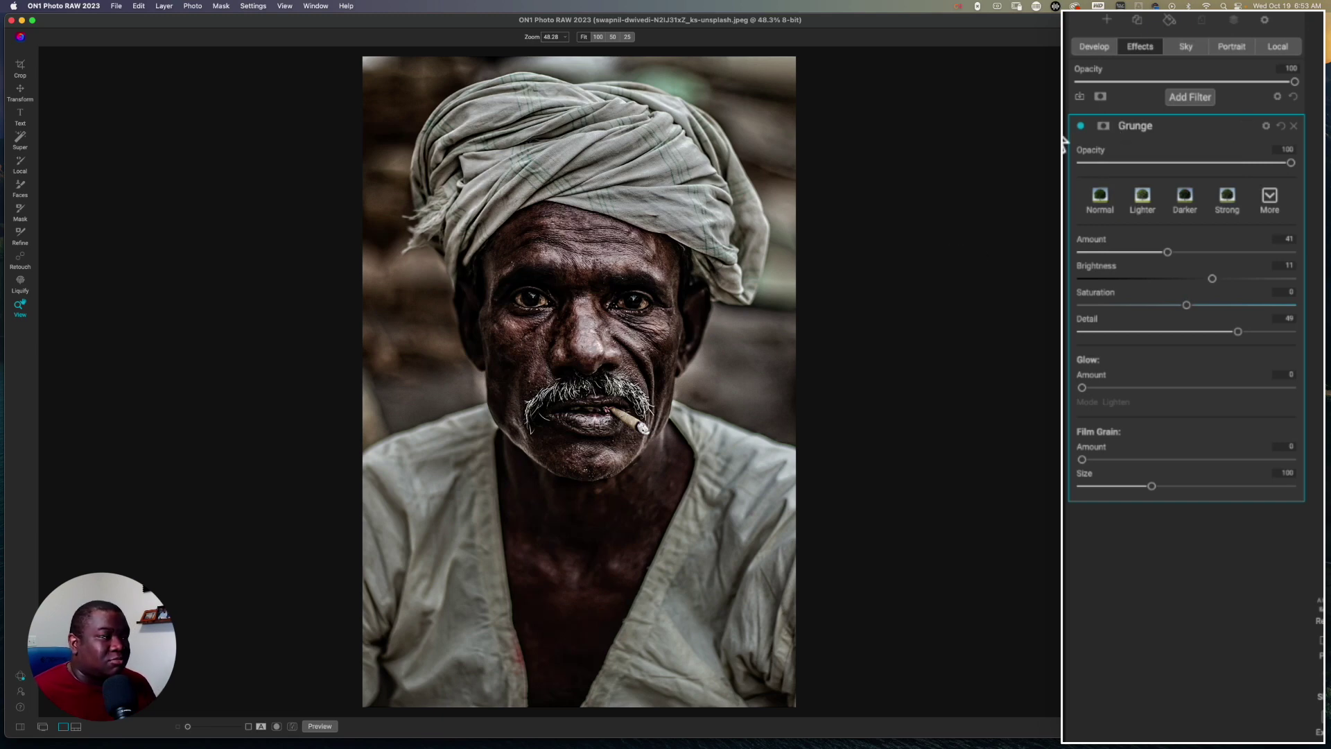
# Limit the Grunge filter with an inverted People AI mask.
pyautogui.click(1103, 127)
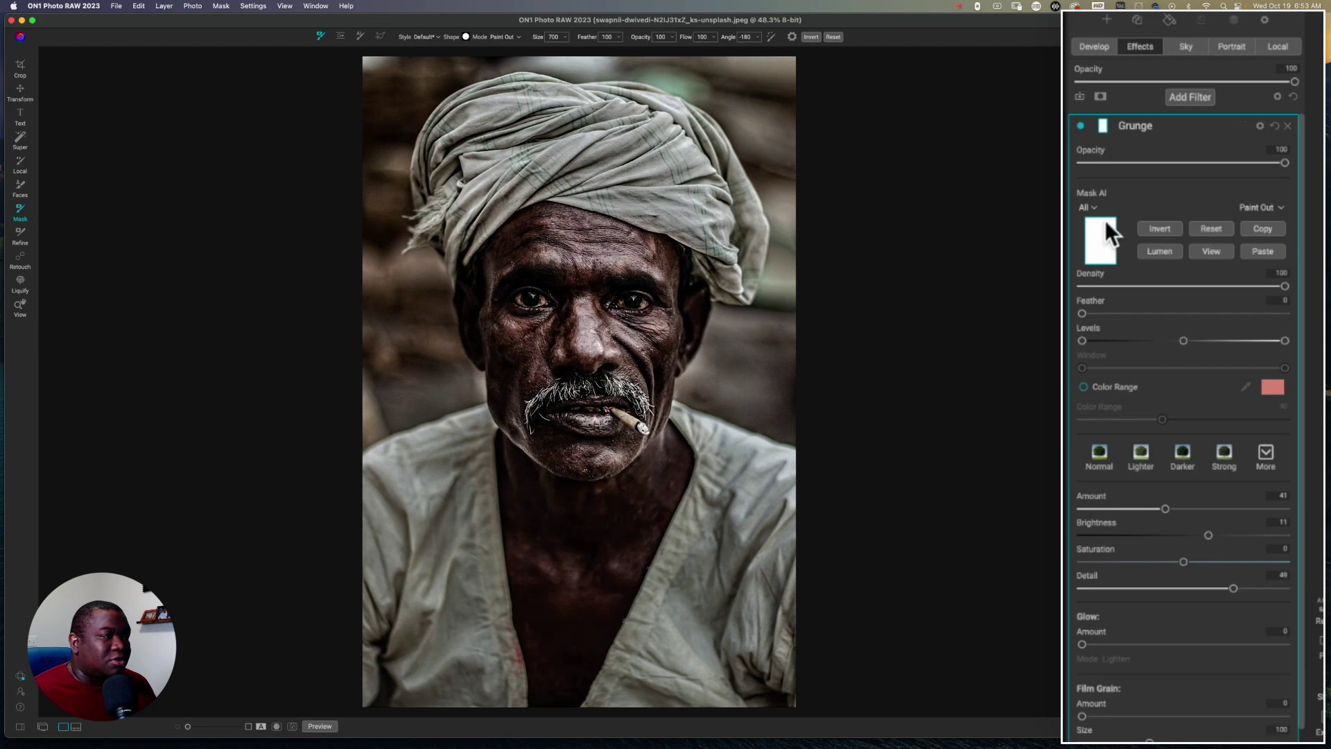
pyautogui.click(1090, 206)
pyautogui.click(1068, 316)
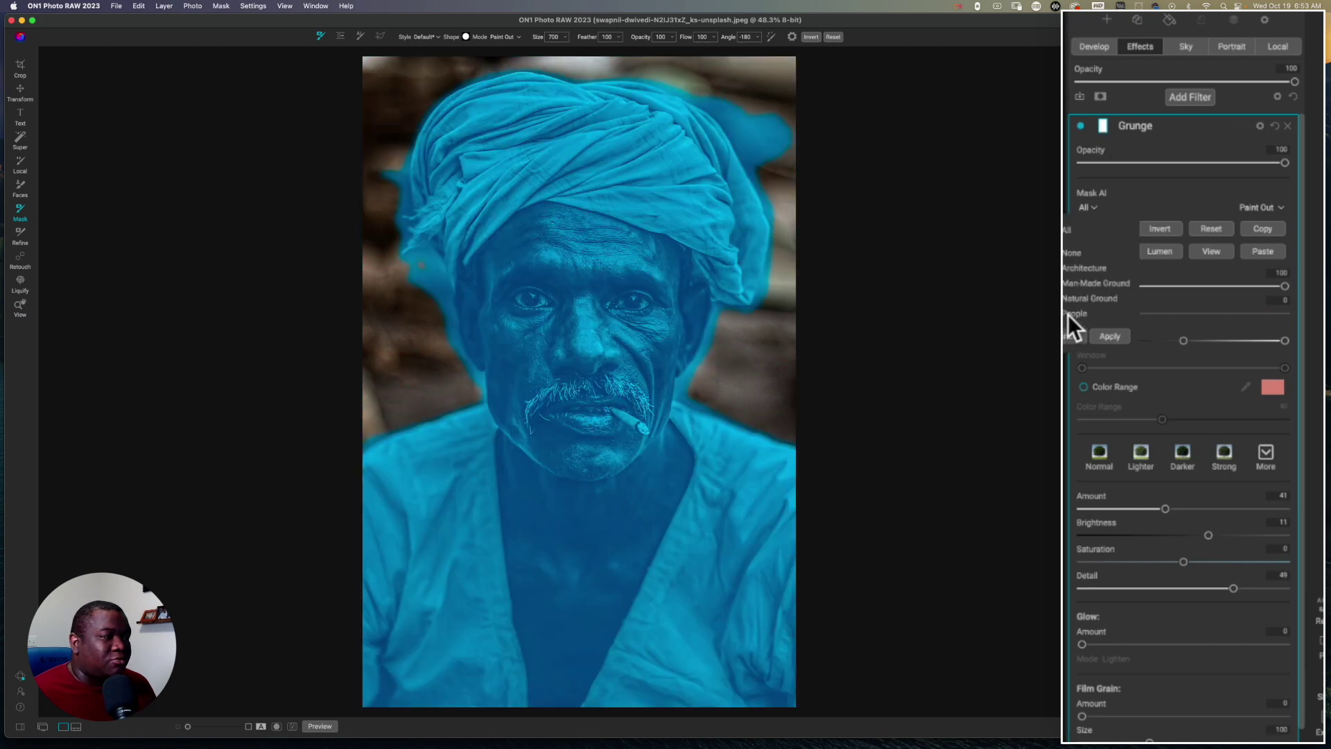
pyautogui.click(1110, 337)
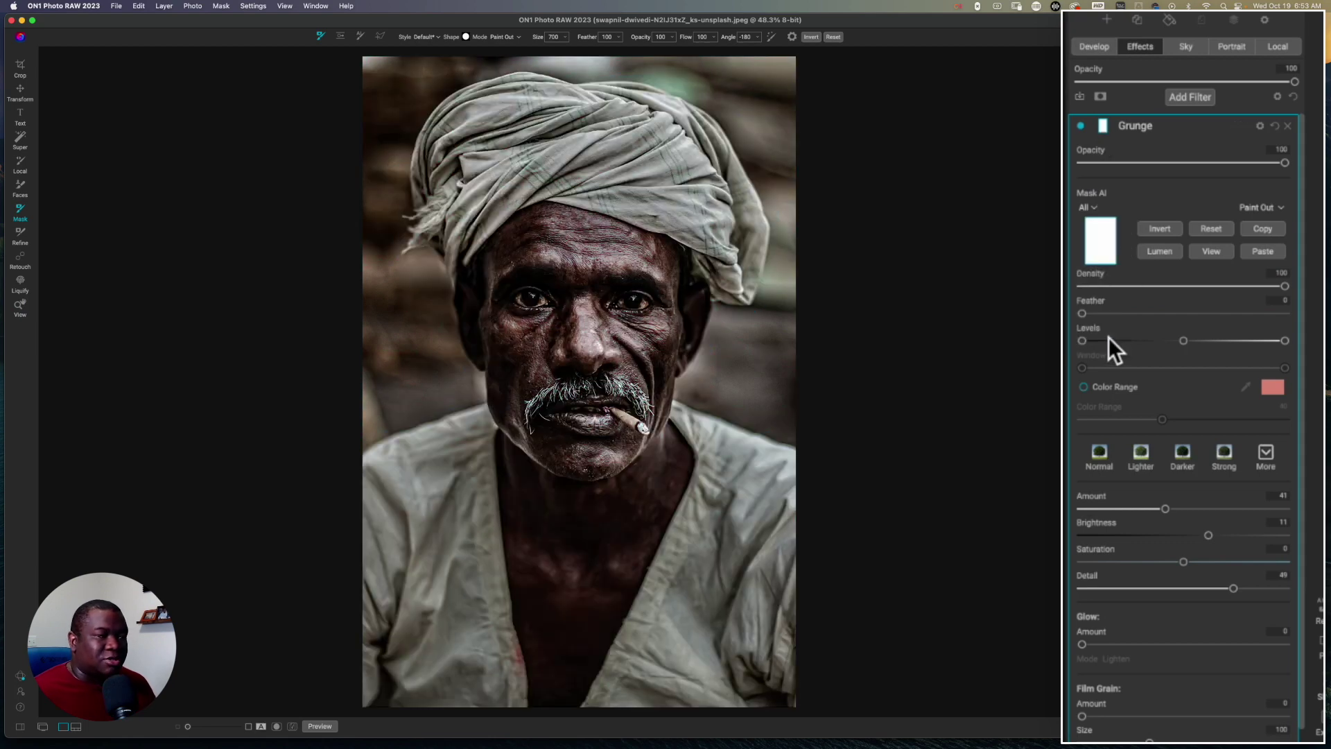
pyautogui.click(1160, 229)
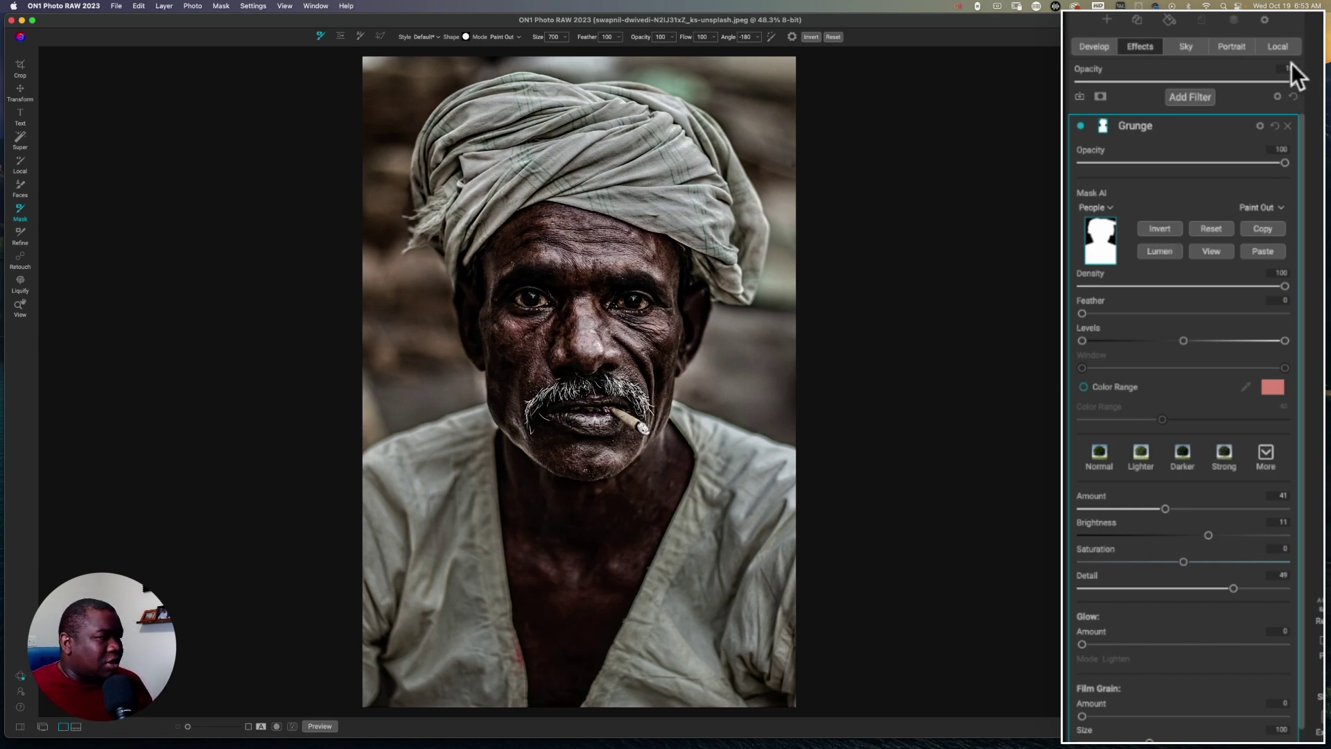
pyautogui.click(1277, 47)
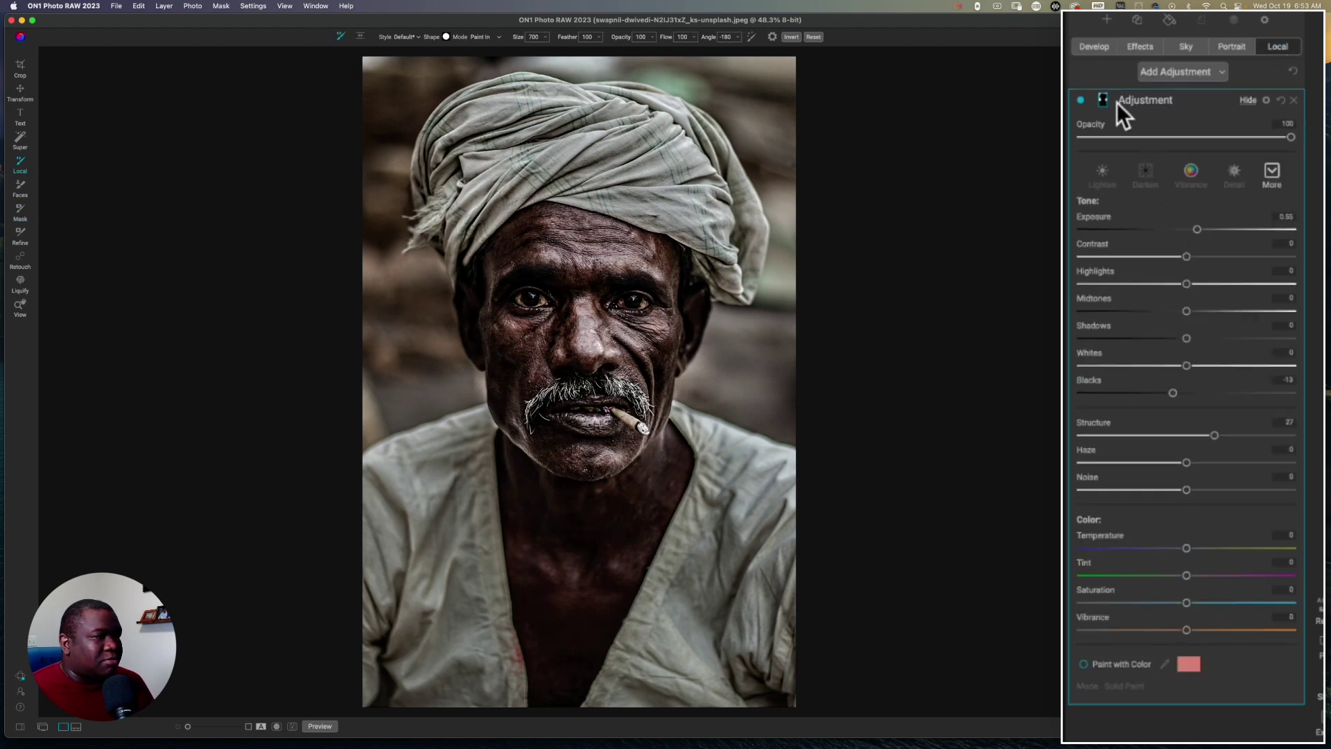
# Invert the local Adjustment's People AI mask so it applies to the man.
pyautogui.click(1103, 101)
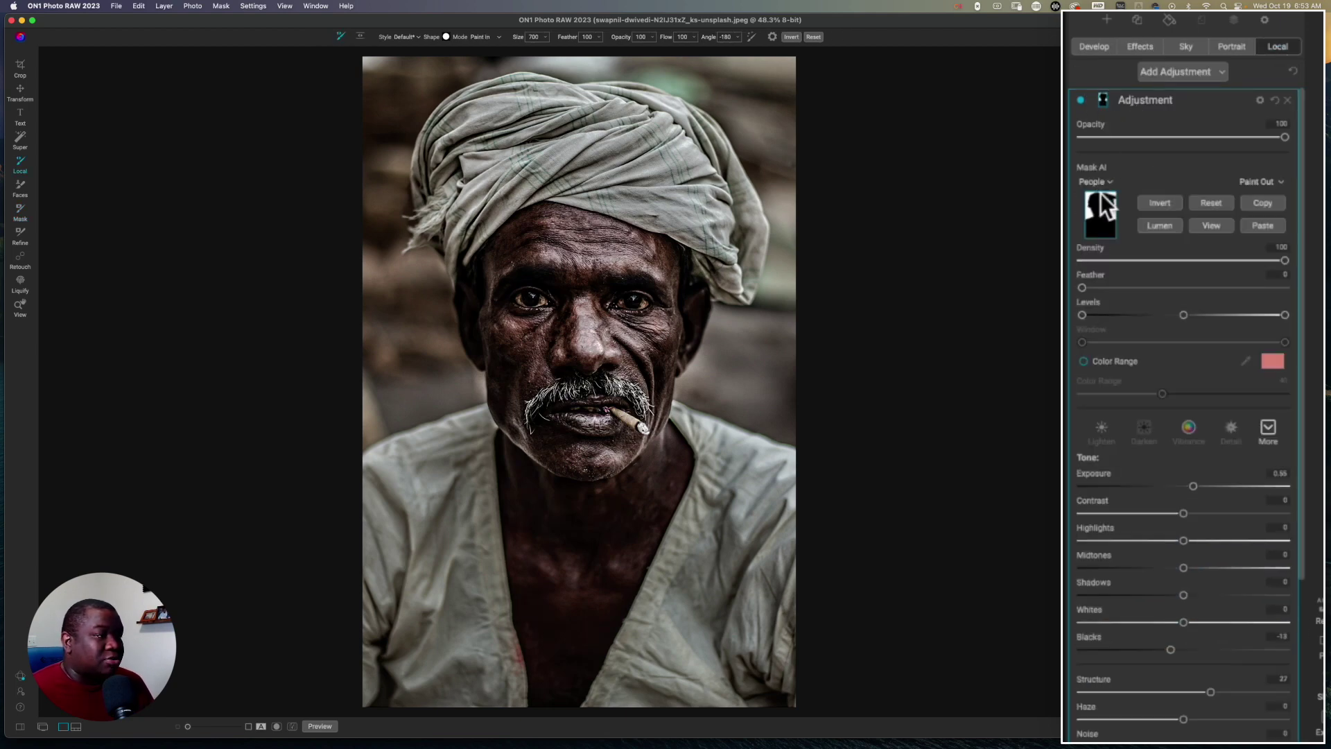
pyautogui.click(1168, 205)
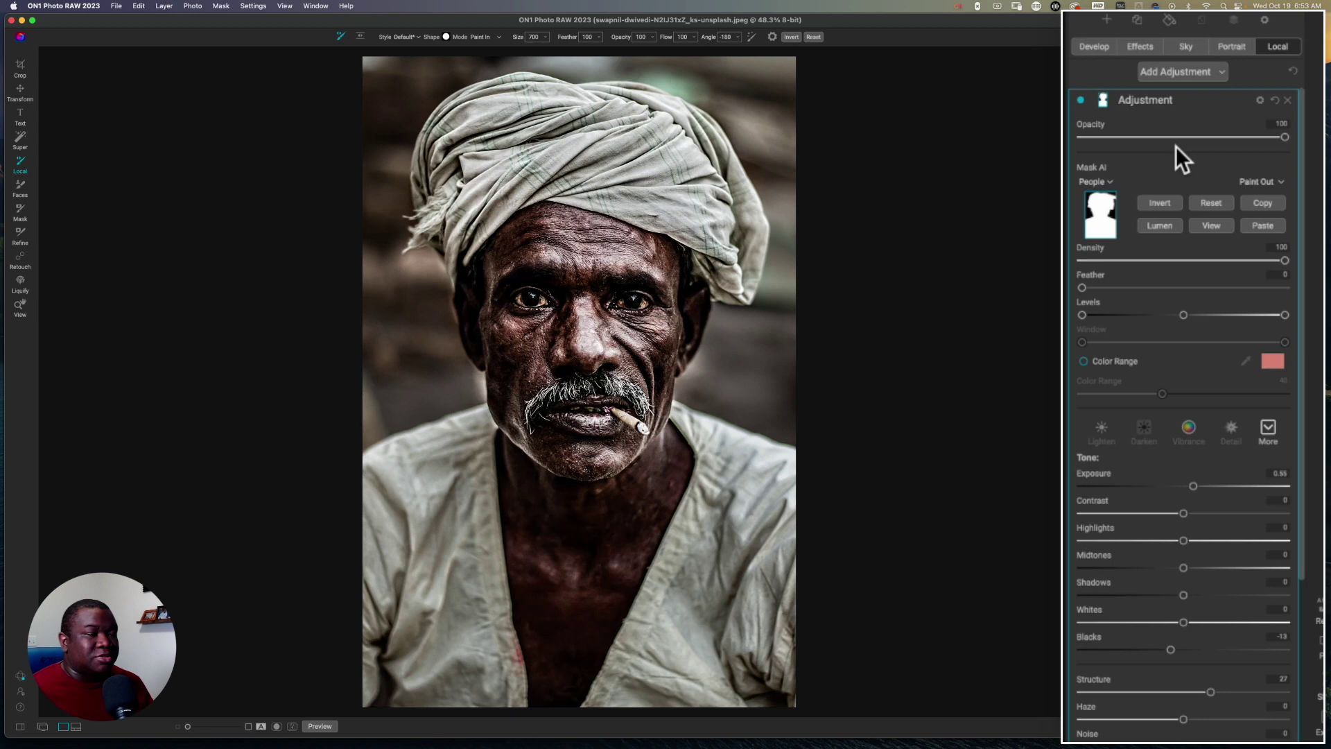